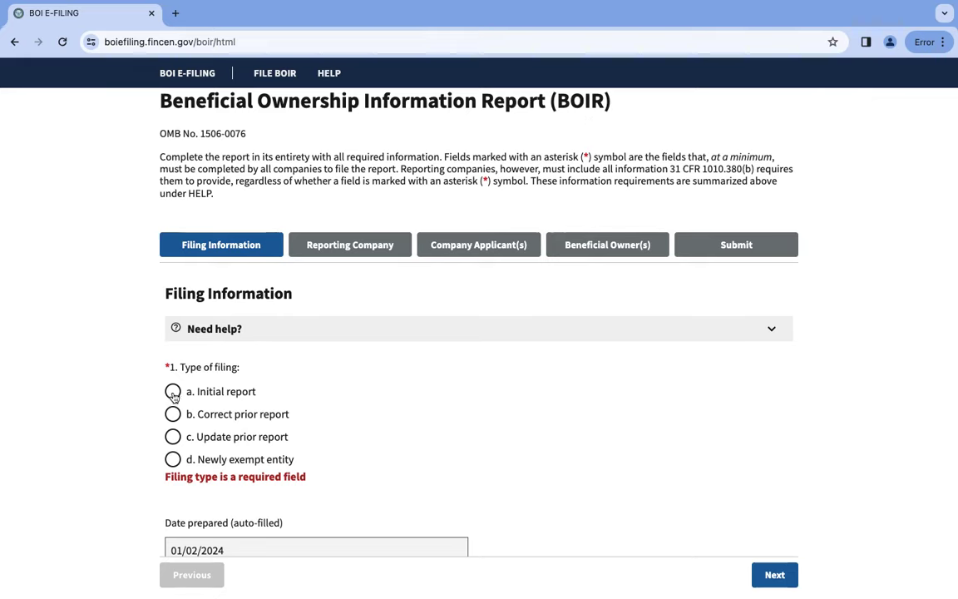
Choose 'a. Initial report' as the filing type and continue to Part I, Reporting Company Information.
left_click(173, 393)
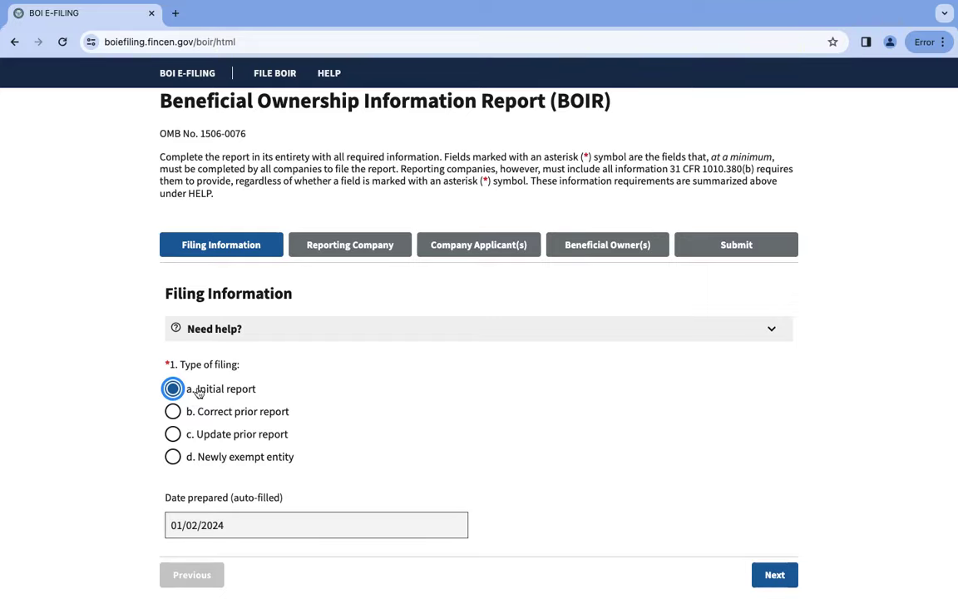
scroll(571, 414, "down", 1)
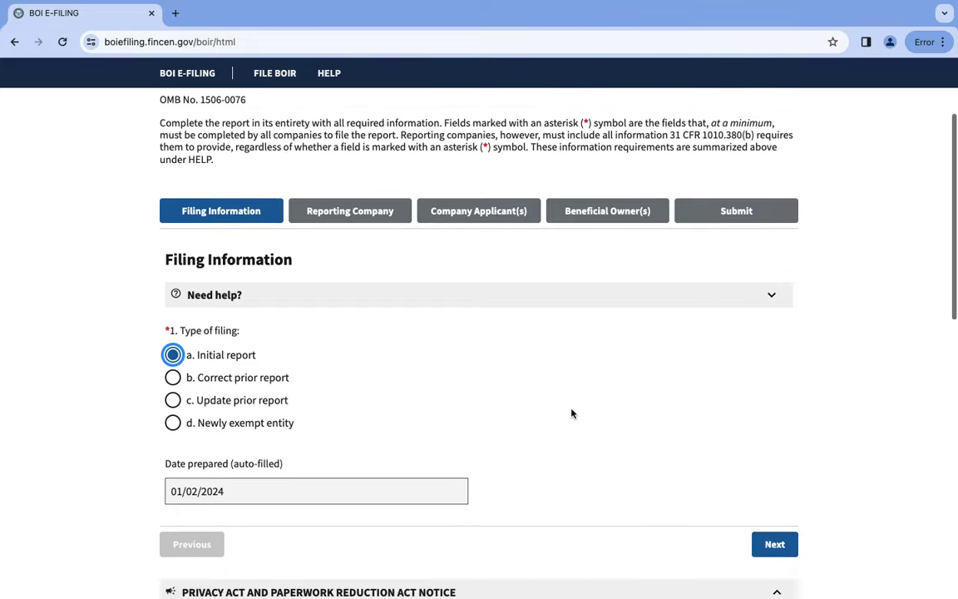
scroll(572, 413, "down", 8)
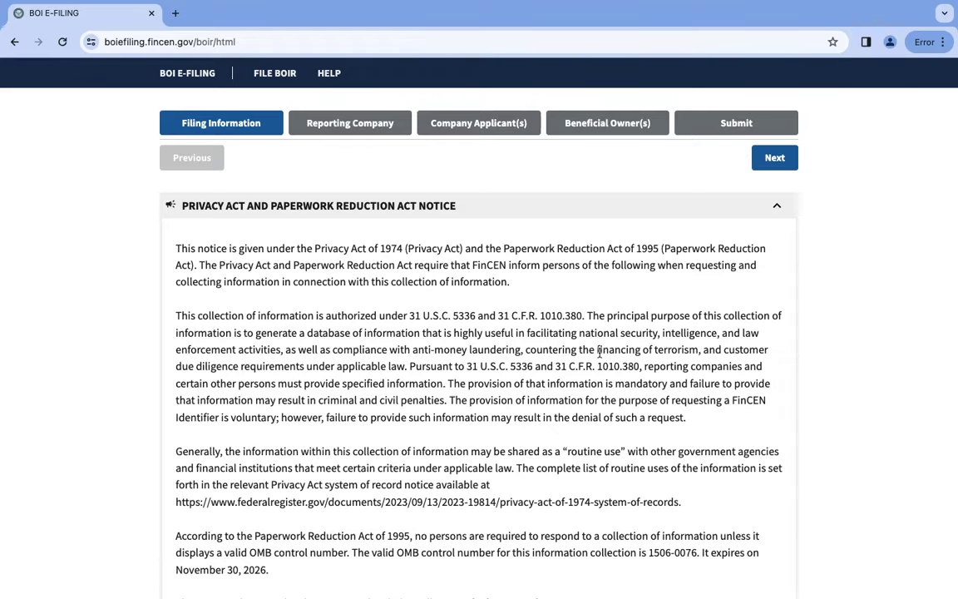
scroll(599, 352, "down", 3)
scroll(601, 356, "up", 4)
scroll(600, 356, "up", 3)
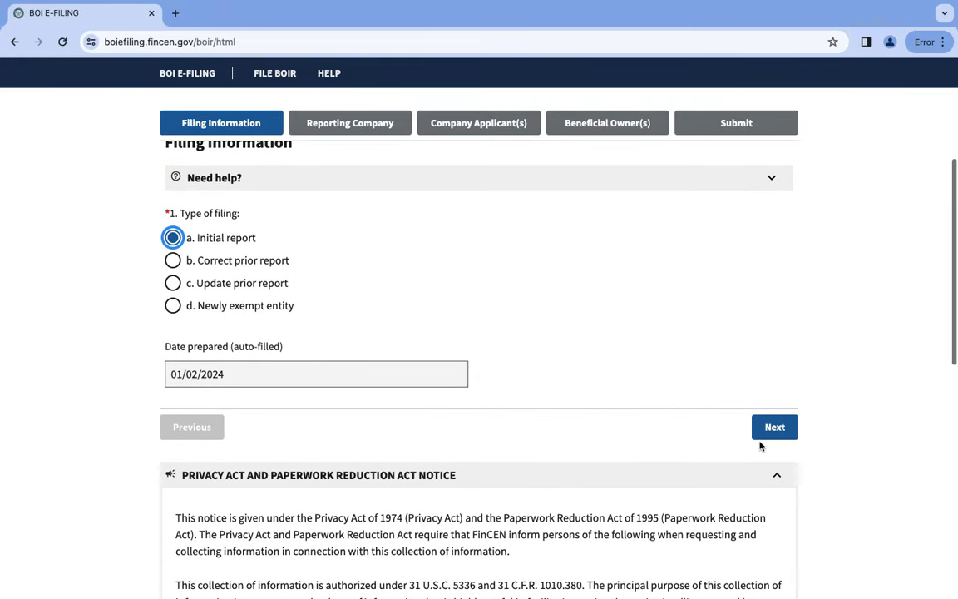
left_click(794, 427)
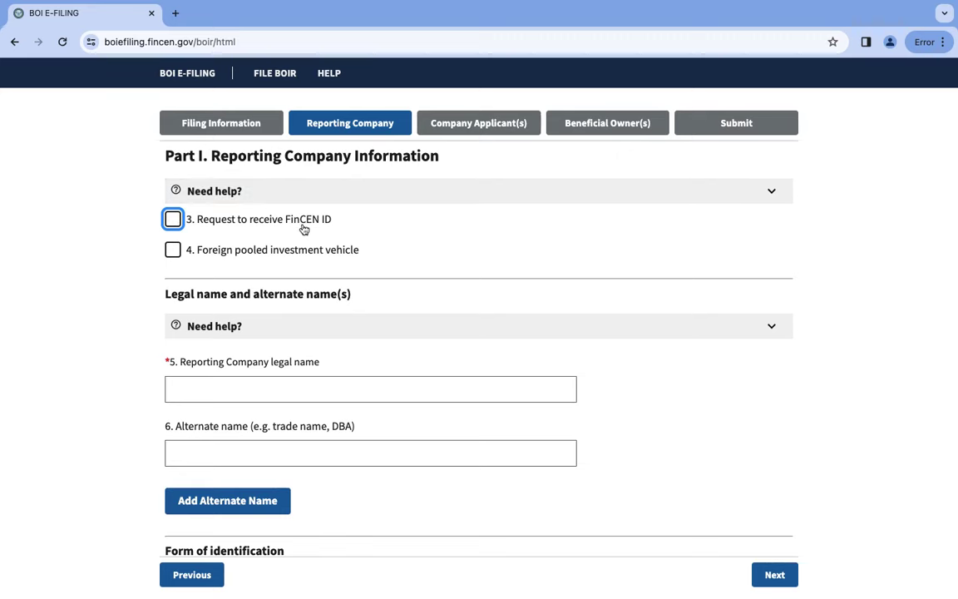
Tick '3. Request to receive FinCEN ID' in the Reporting Company section.
mouse_move(250, 226)
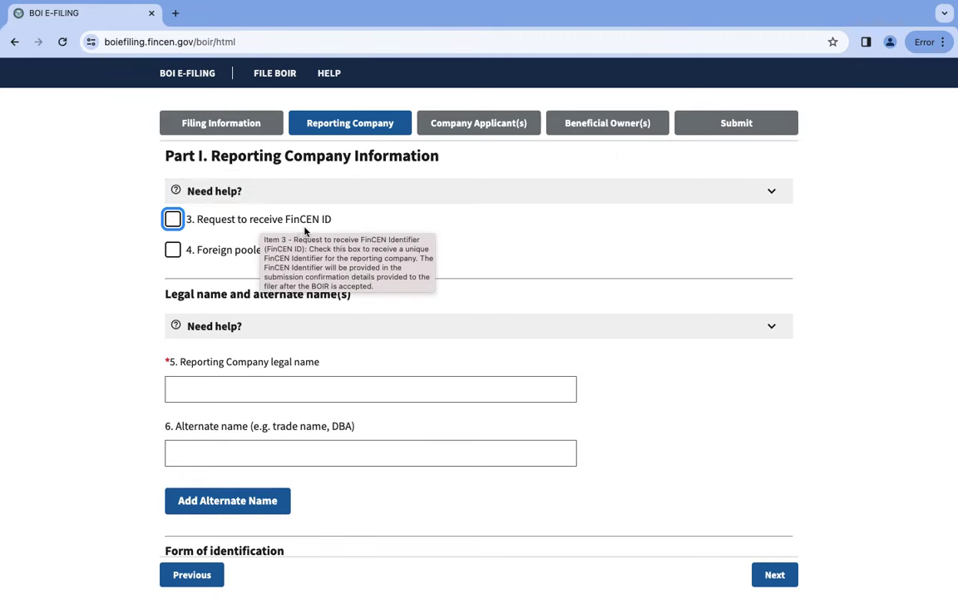
mouse_move(298, 232)
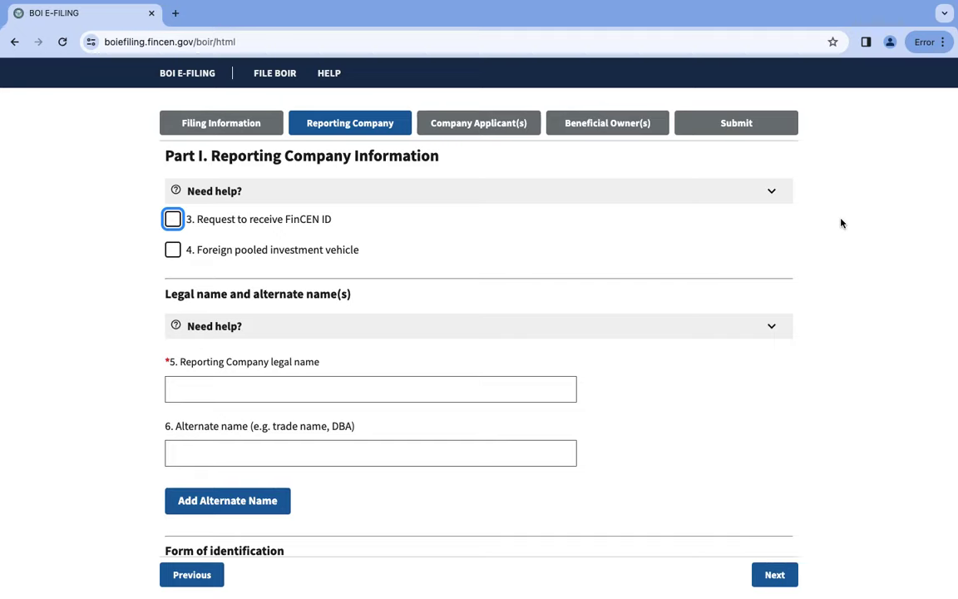
left_click(174, 219)
scroll(296, 400, "down", 3)
scroll(296, 401, "up", 1)
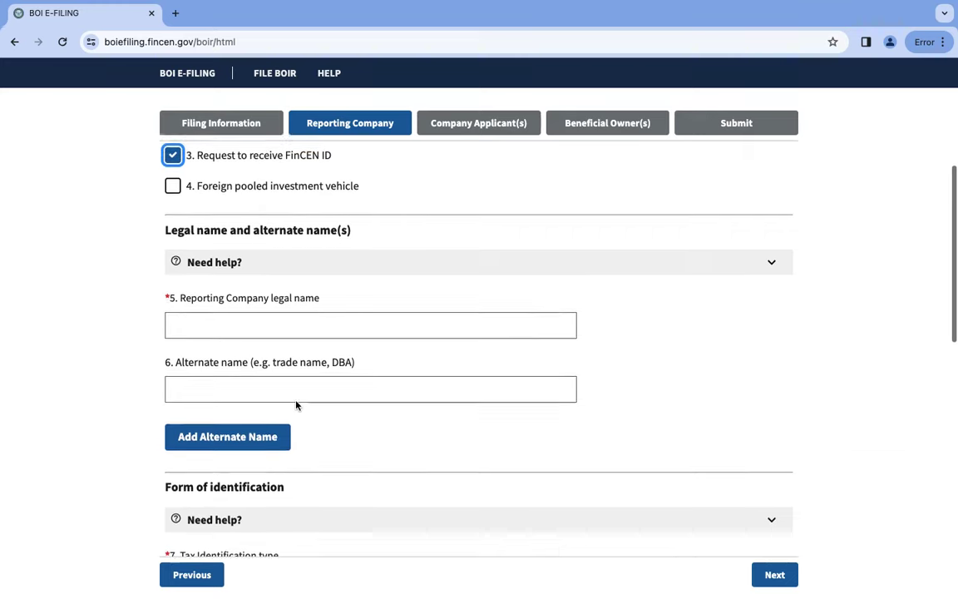
scroll(296, 405, "up", 1)
Enter the company's legal name in field '5. Reporting Company legal name'.
left_click(306, 330)
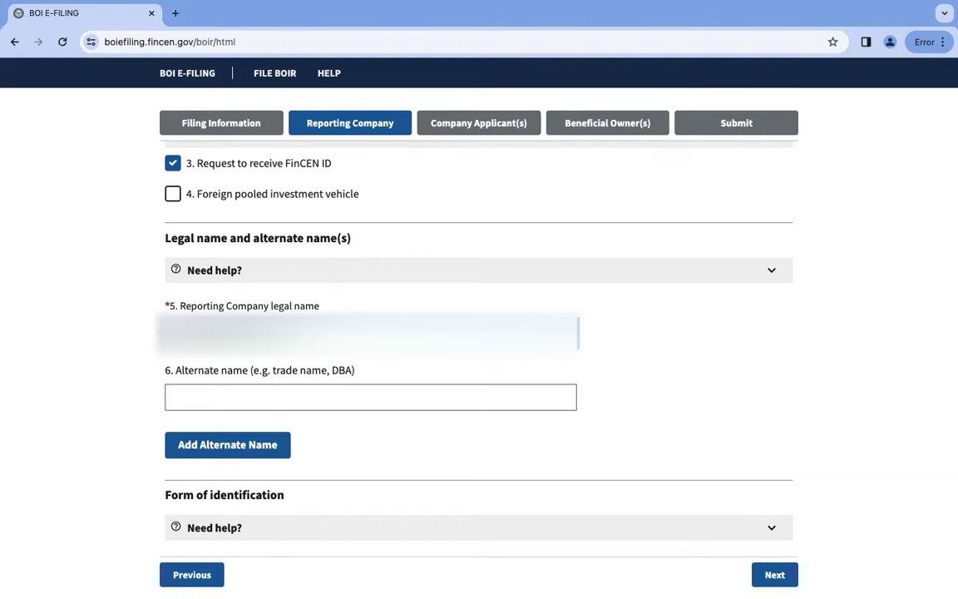
scroll(479, 332, "up", 1)
scroll(479, 333, "down", 5)
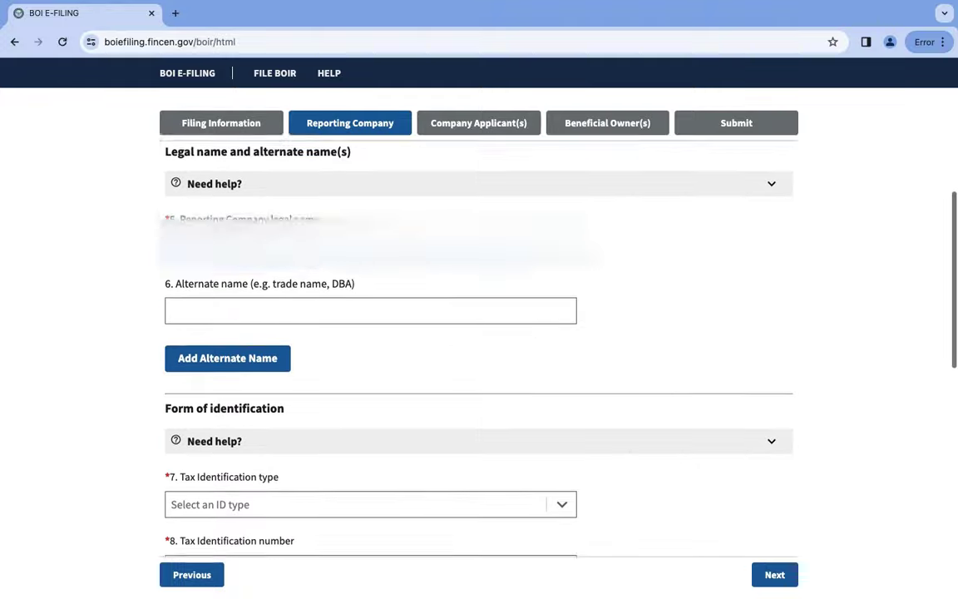
scroll(479, 333, "down", 3)
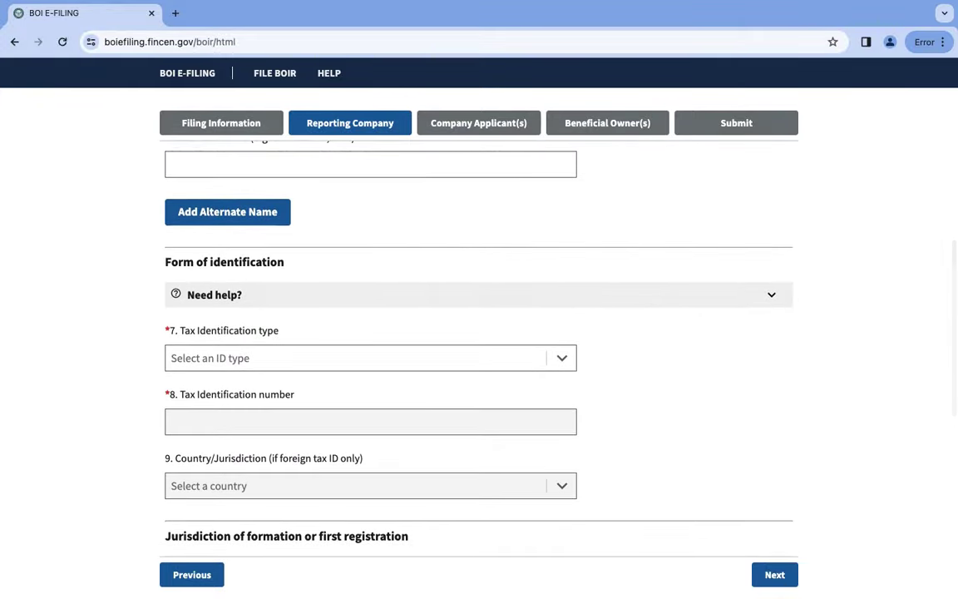
Set '7. Tax Identification type' to EIN and paste the company's EIN into field 8.
scroll(479, 333, "down", 2)
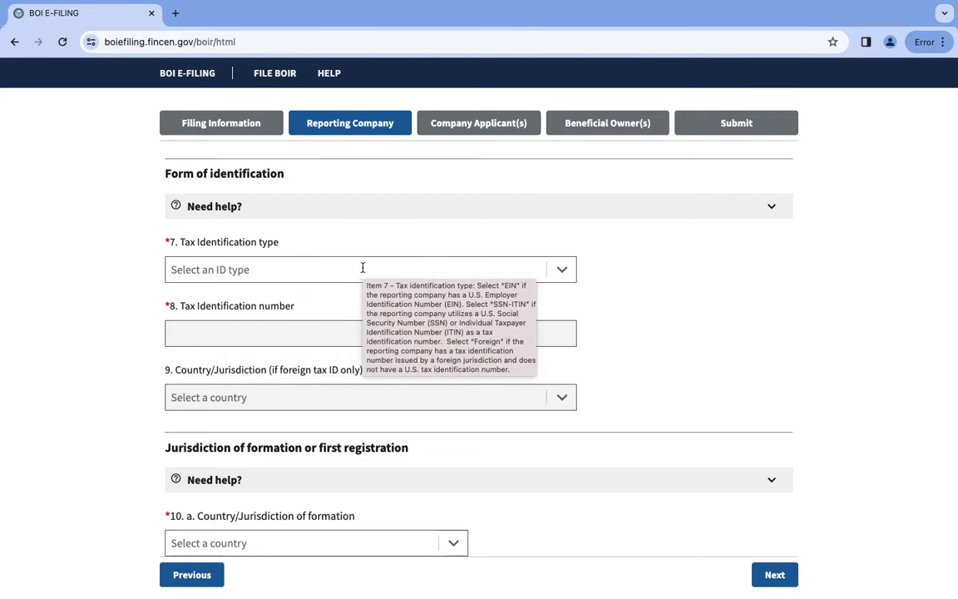
left_click(433, 267)
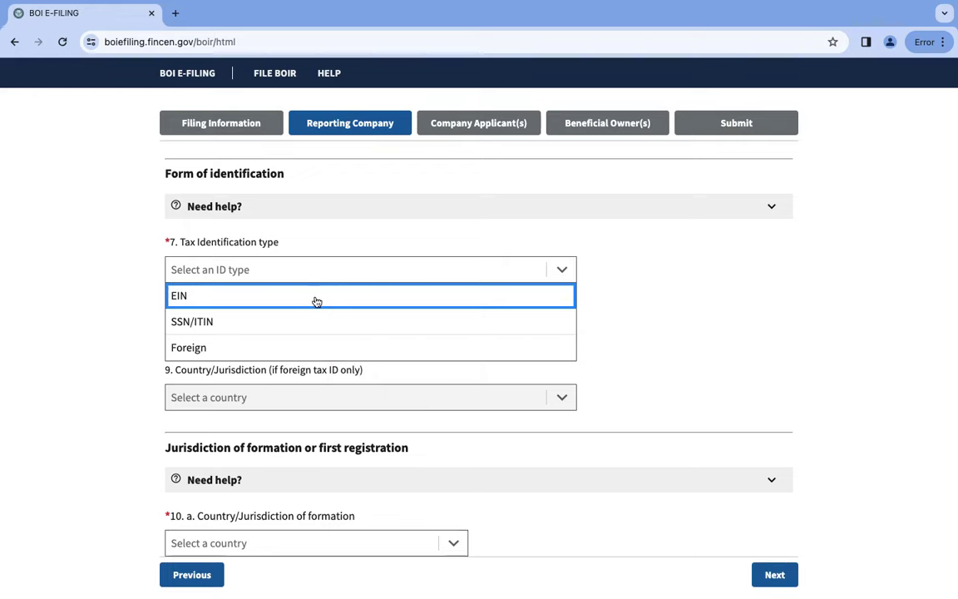
left_click(317, 299)
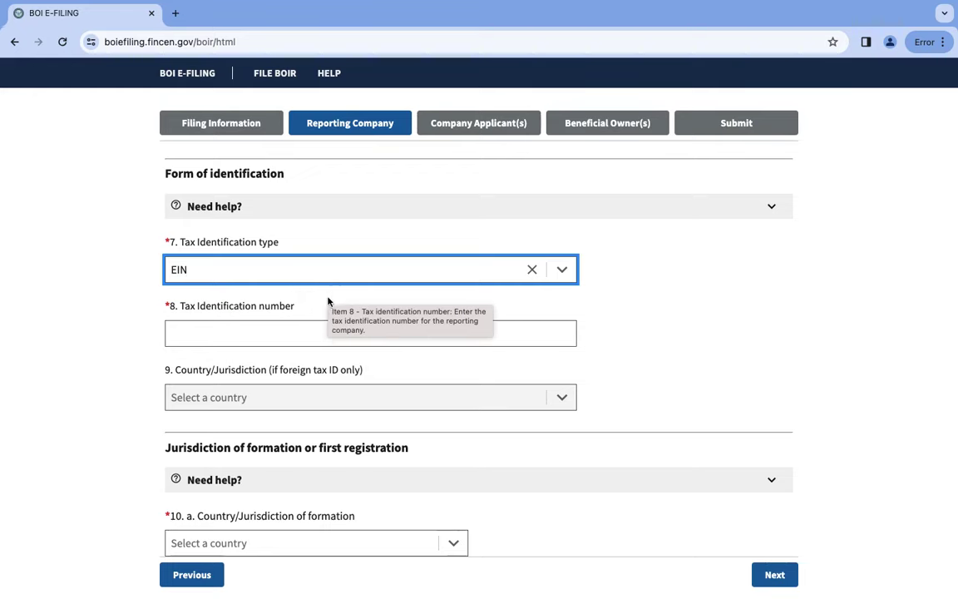
left_click(359, 267)
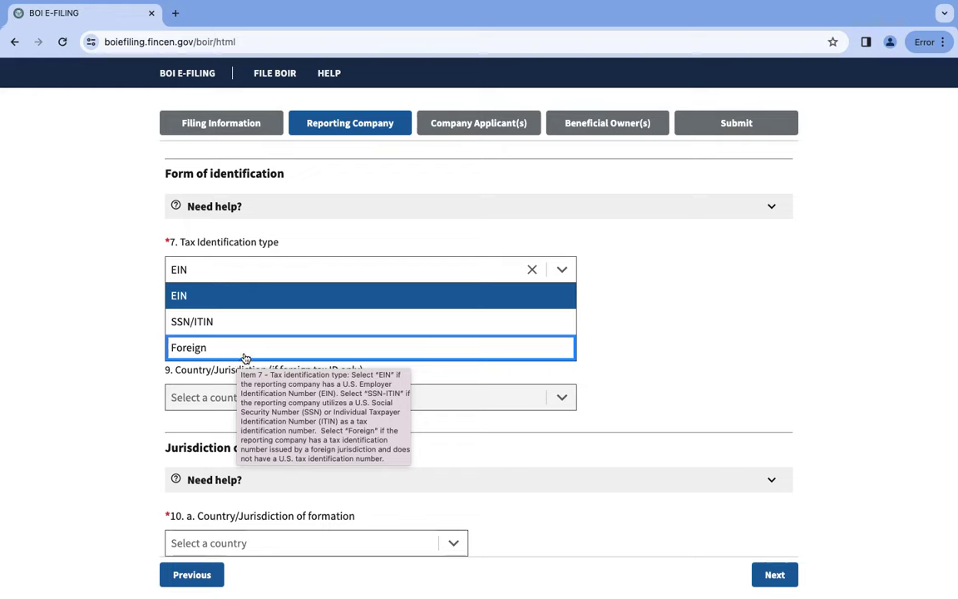
left_click(279, 303)
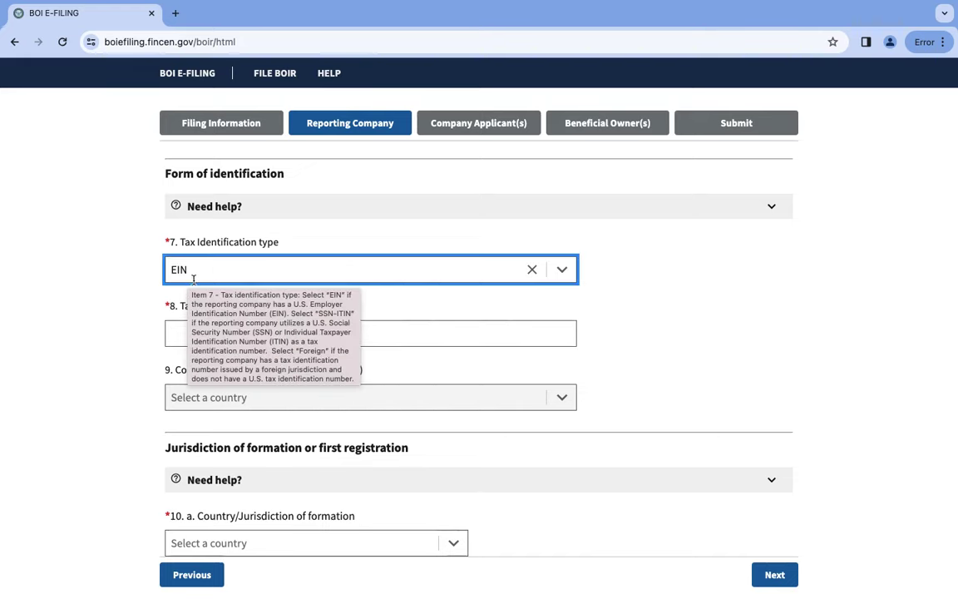
left_click(186, 338)
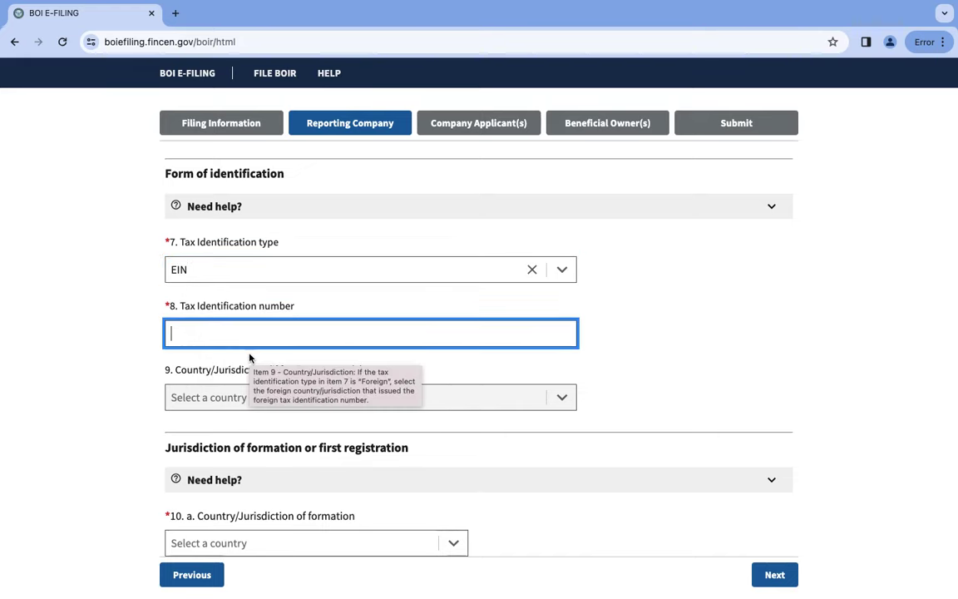
key("ctrl+v")
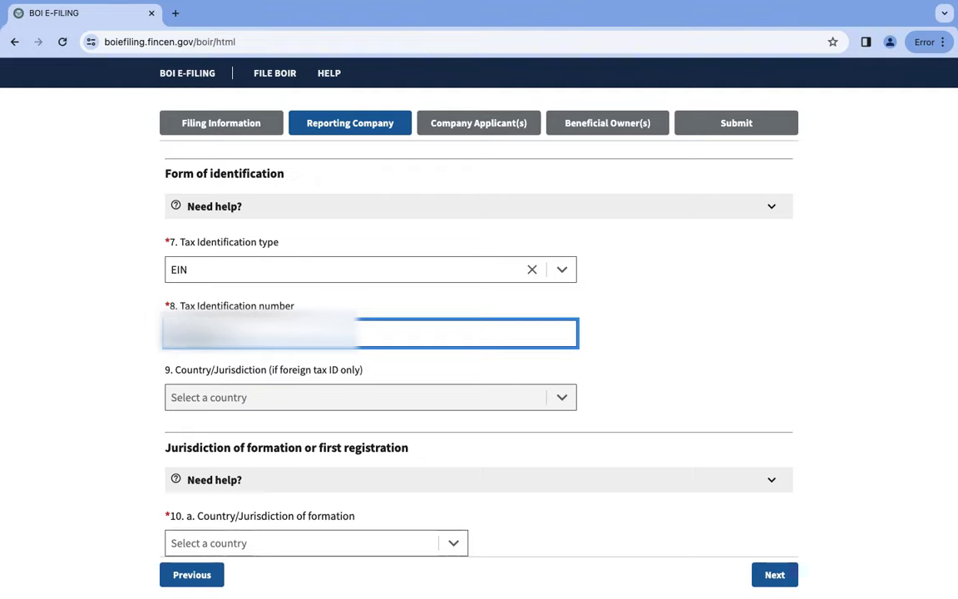
Pick United States of America in '10. a. Country/Jurisdiction of formation'.
scroll(338, 492, "down", 3)
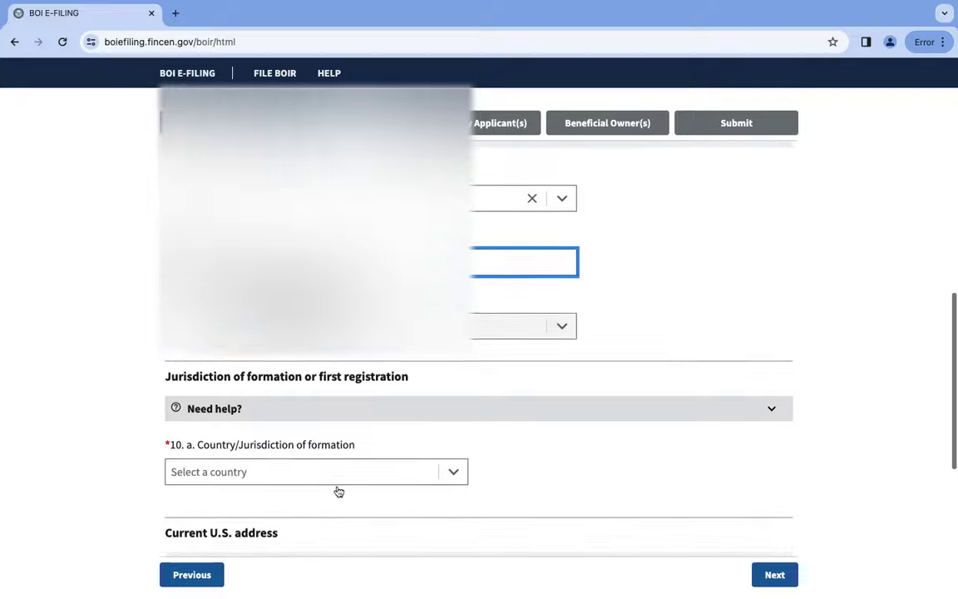
scroll(338, 491, "down", 2)
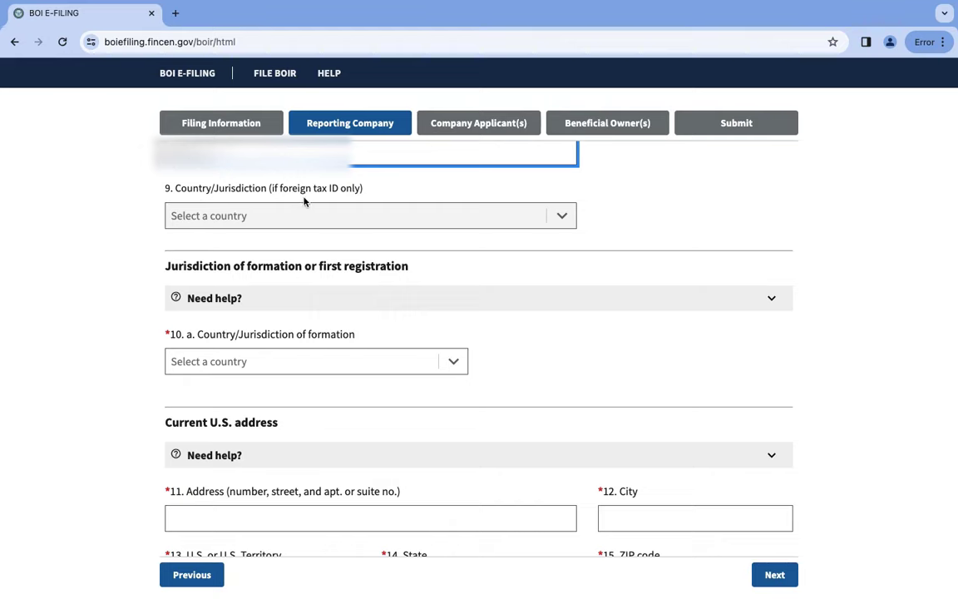
mouse_move(343, 198)
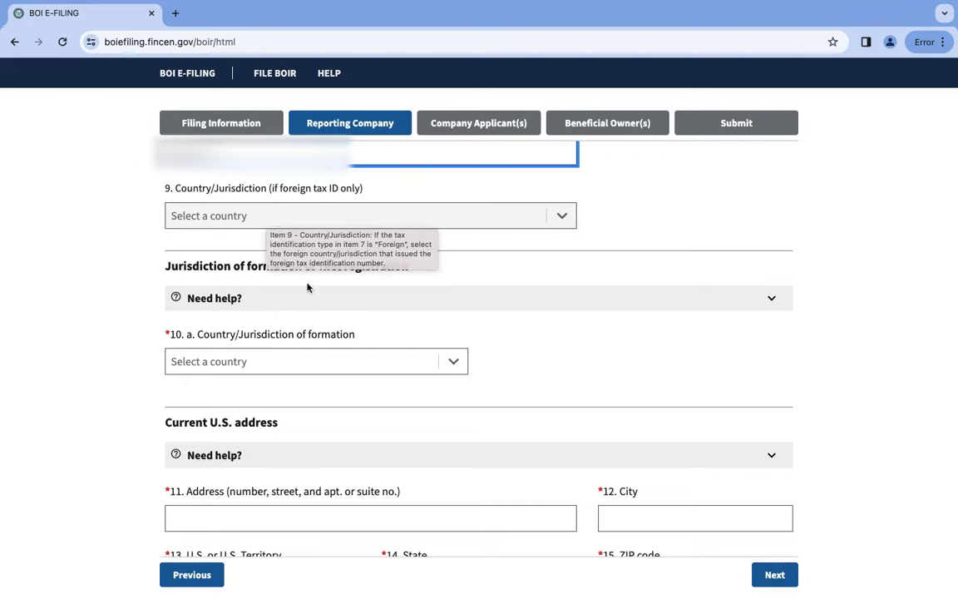
left_click(319, 361)
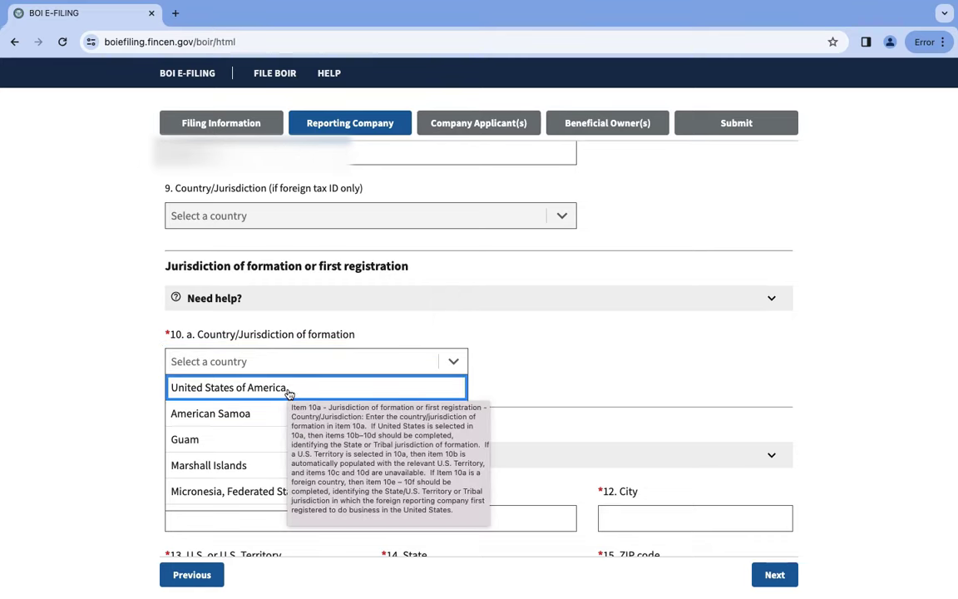
left_click(287, 391)
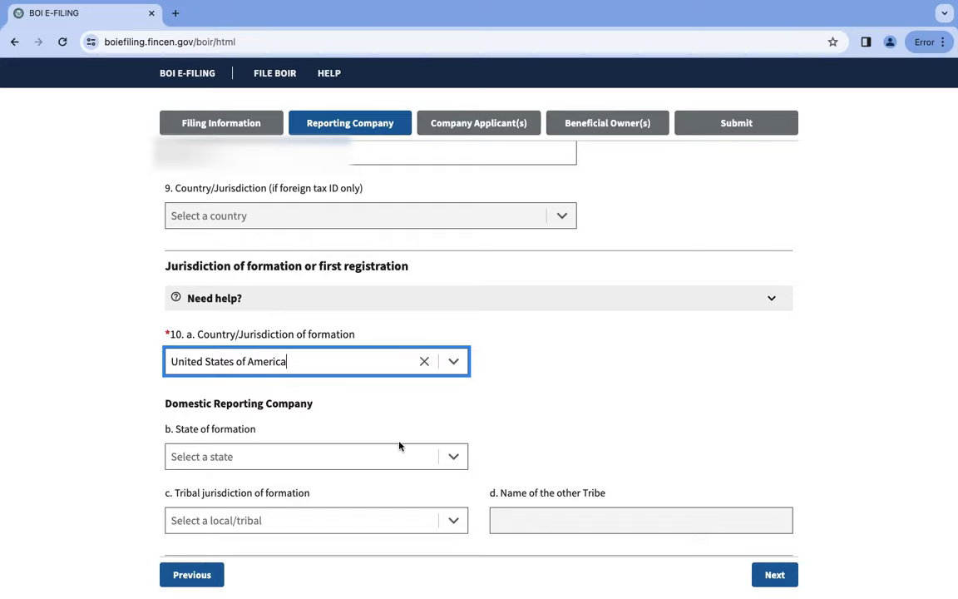
scroll(400, 446, "down", 2)
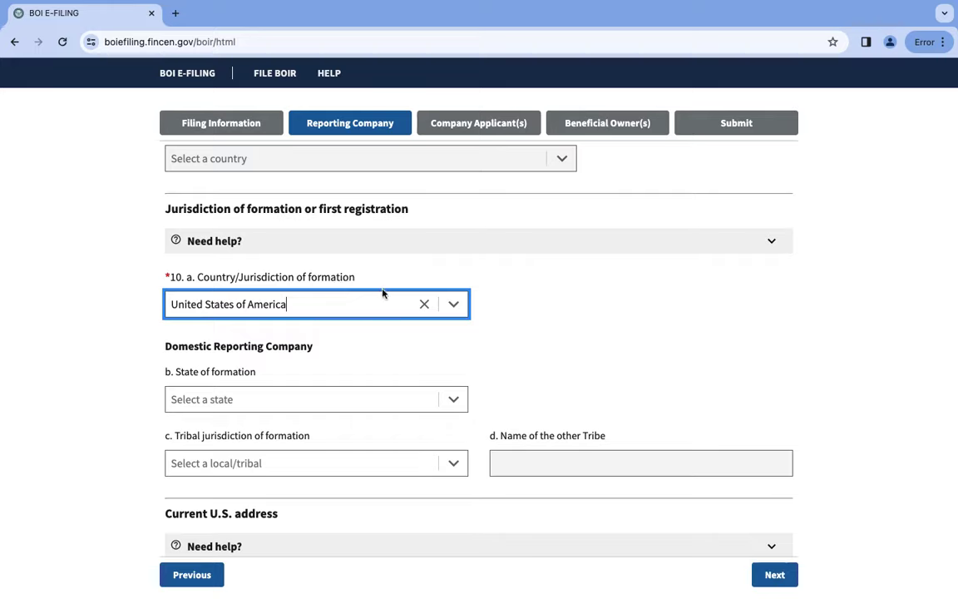
scroll(464, 332, "down", 1)
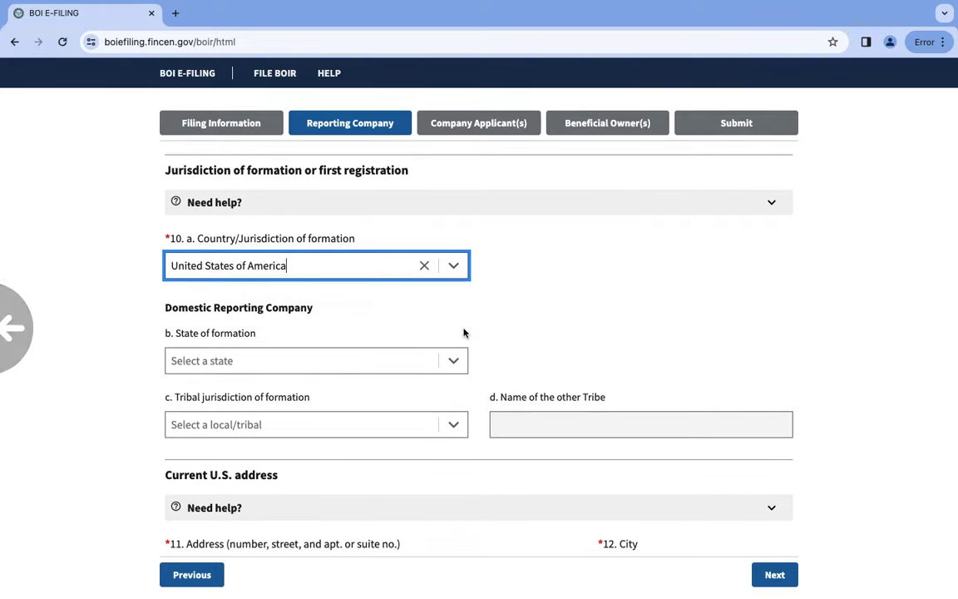
scroll(465, 332, "down", 1)
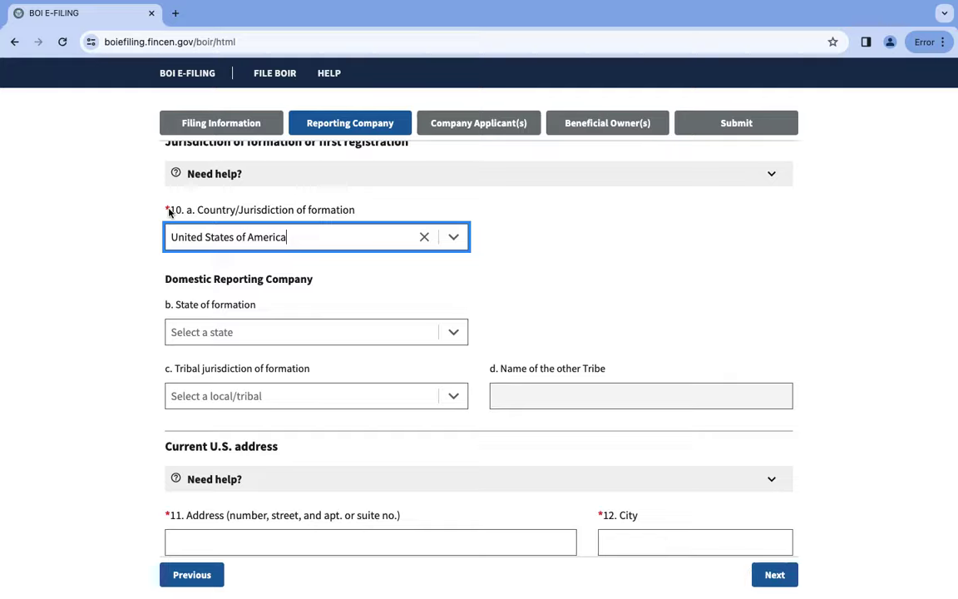
mouse_move(168, 213)
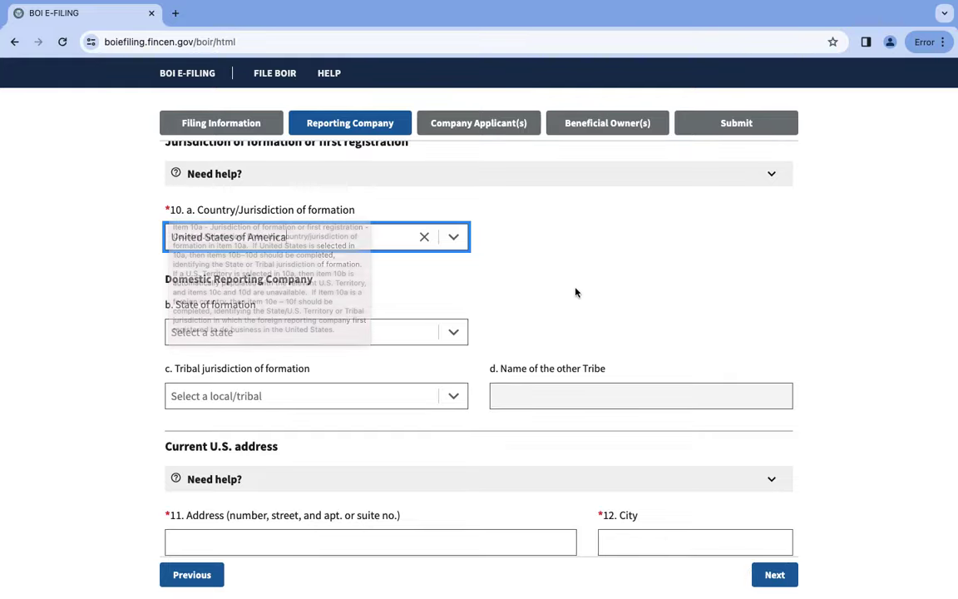
scroll(622, 304, "down", 3)
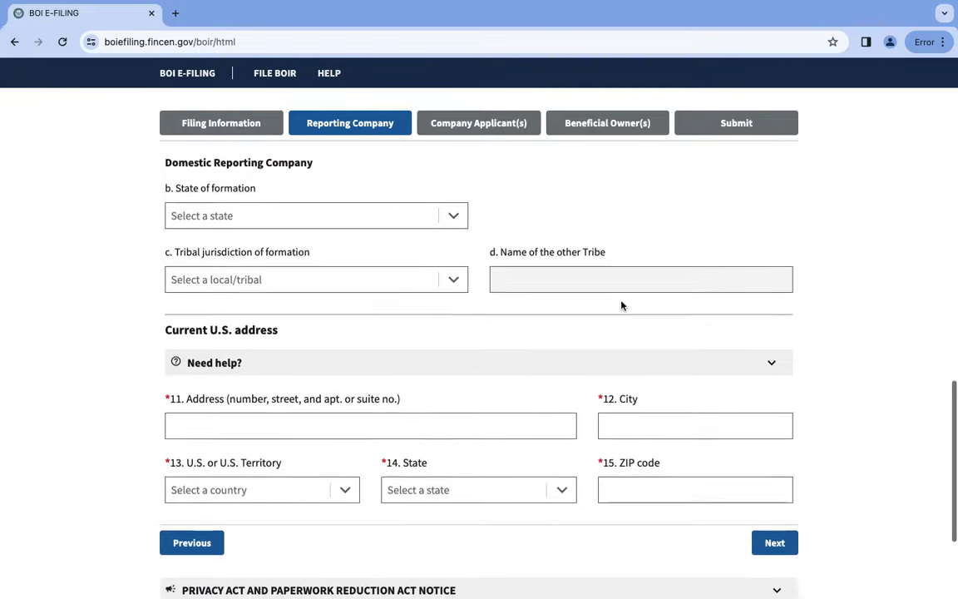
scroll(621, 305, "down", 1)
Enter the company's street address and the city Naples.
right_click(231, 379)
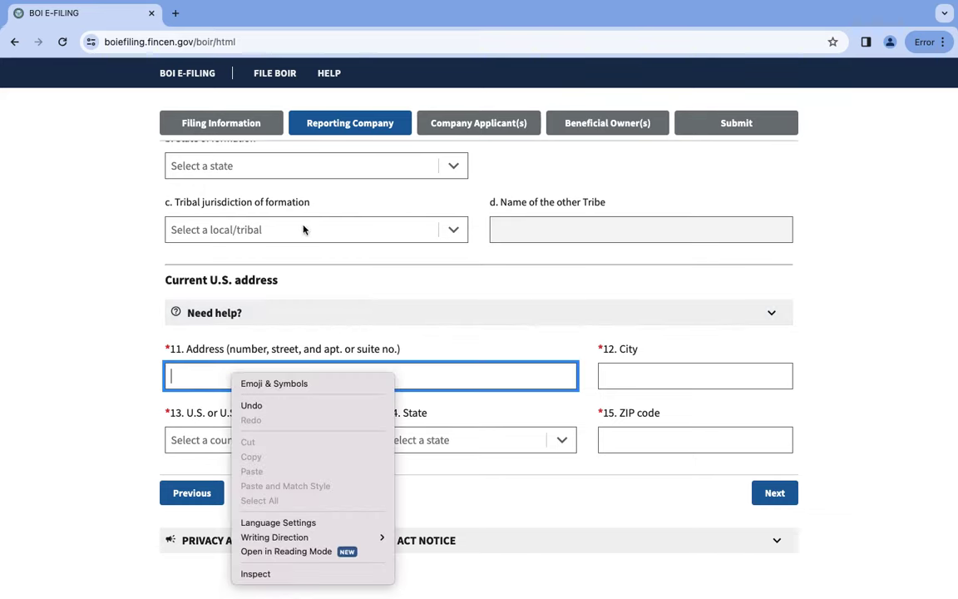
key("Down")
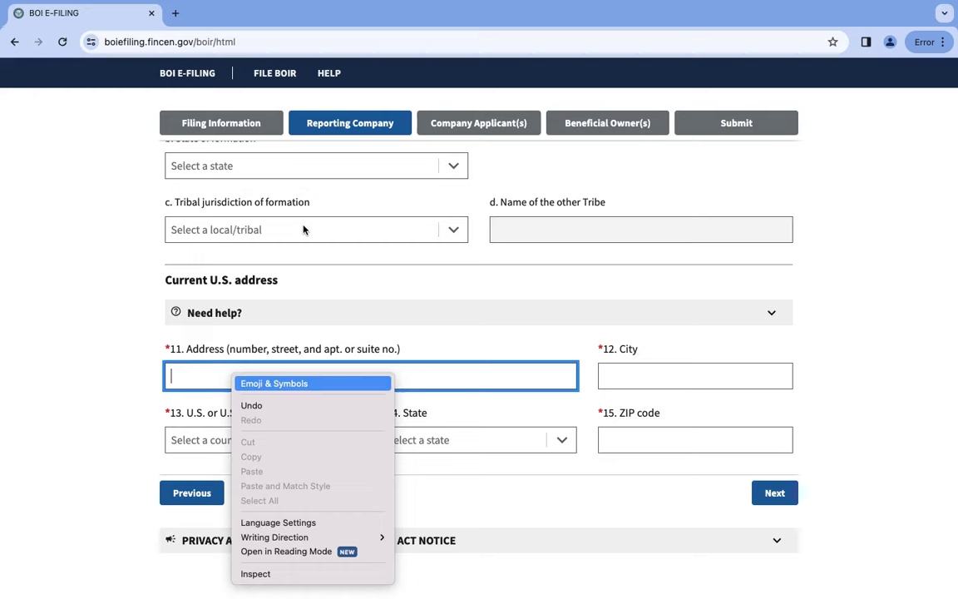
left_click(196, 380)
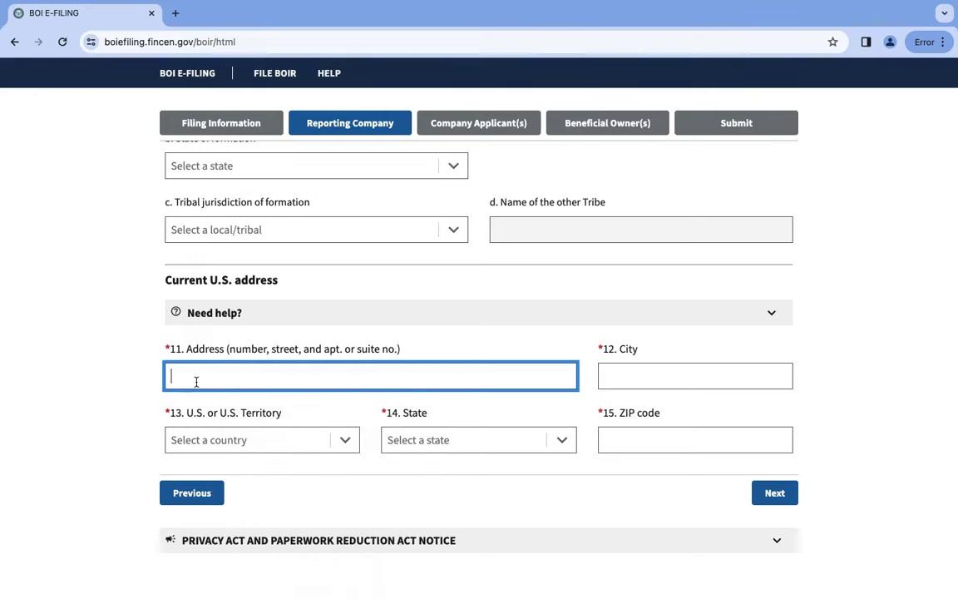
type("23023 sw aeohf dseef")
left_click(661, 380)
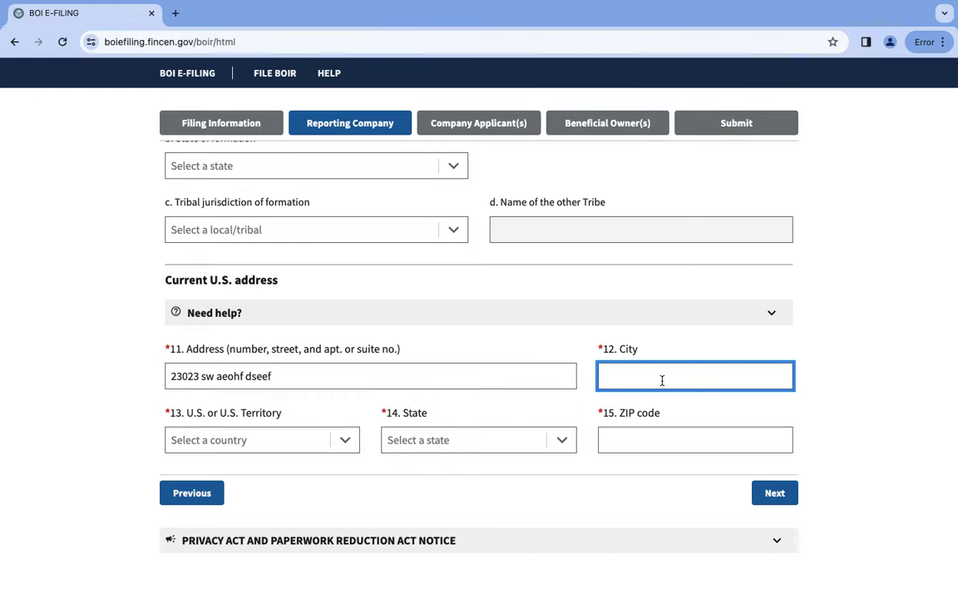
type("Naples")
Choose United States of America and Florida, enter ZIP 34109, and continue to Company Applicant(s).
left_click(315, 441)
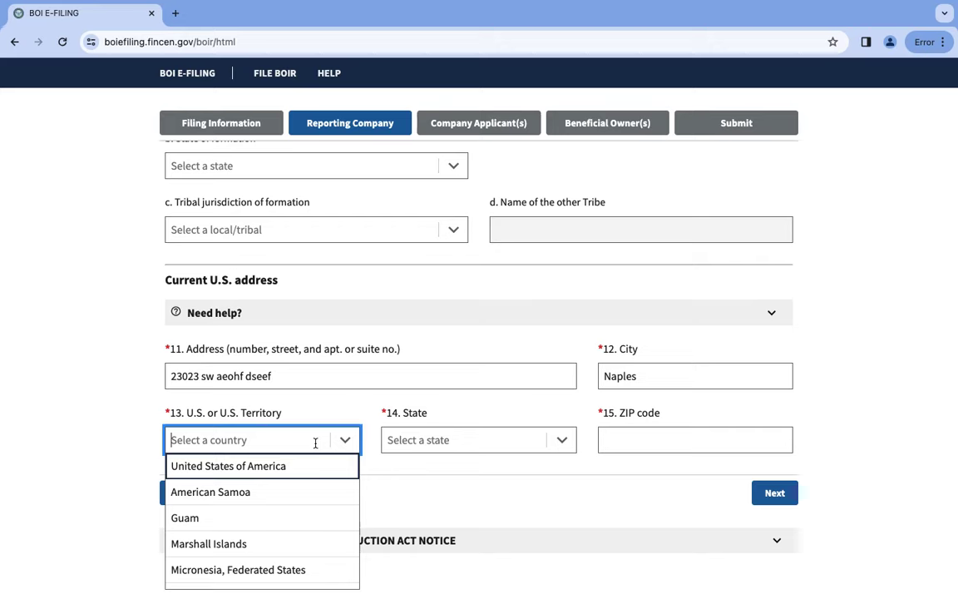
left_click(283, 466)
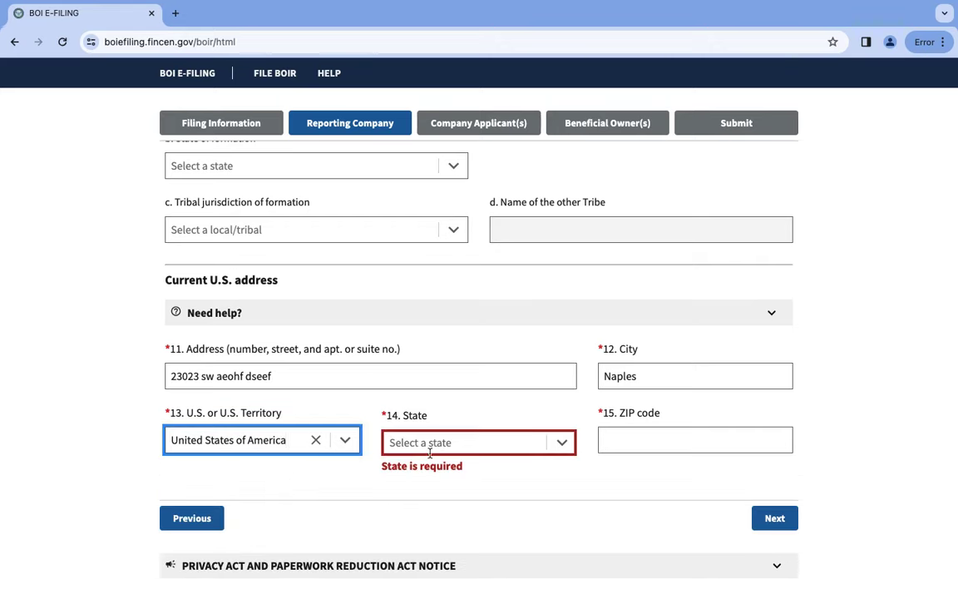
left_click(472, 438)
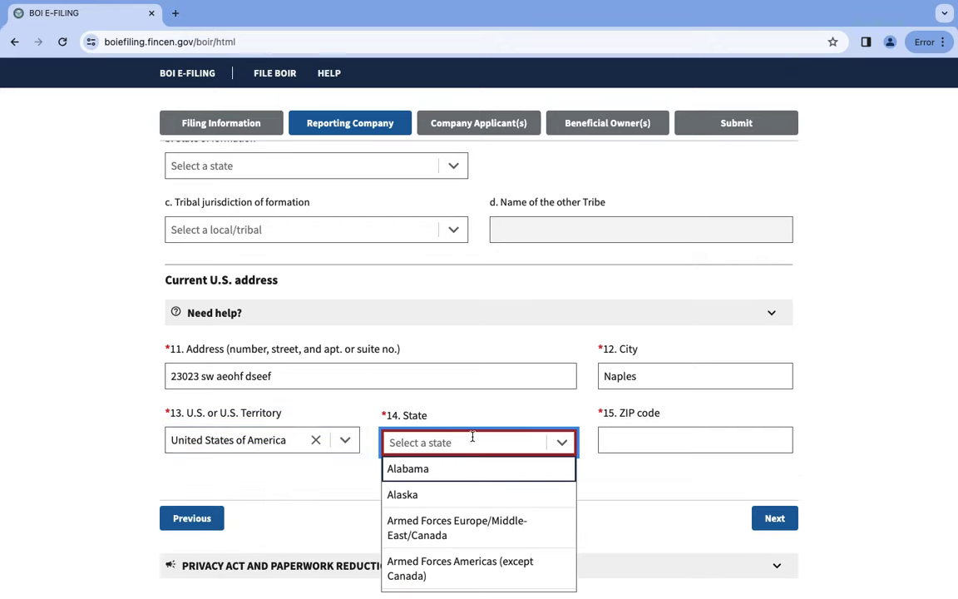
scroll(457, 537, "down", 5)
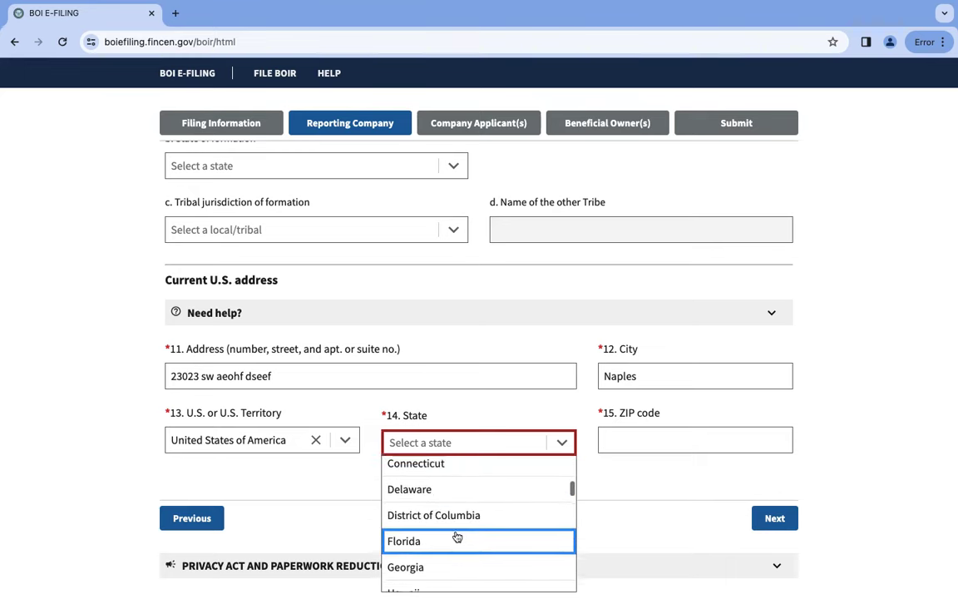
left_click(456, 536)
left_click(709, 442)
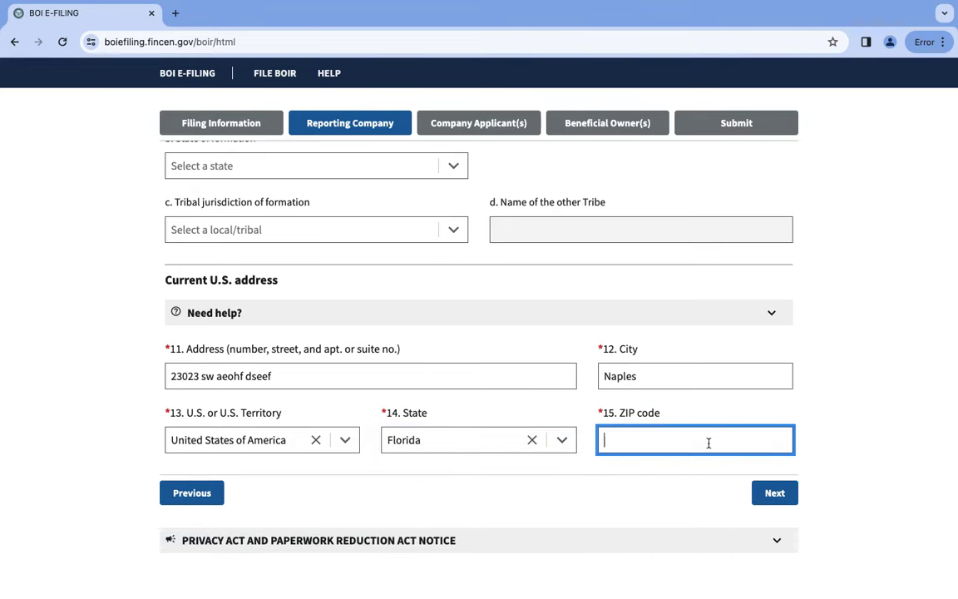
type("34109")
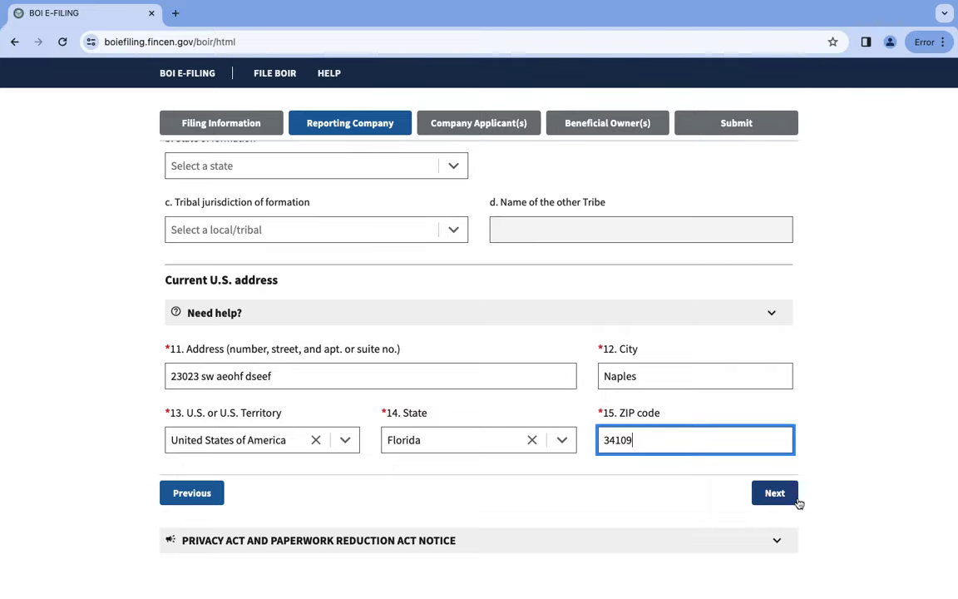
scroll(797, 503, "down", 1)
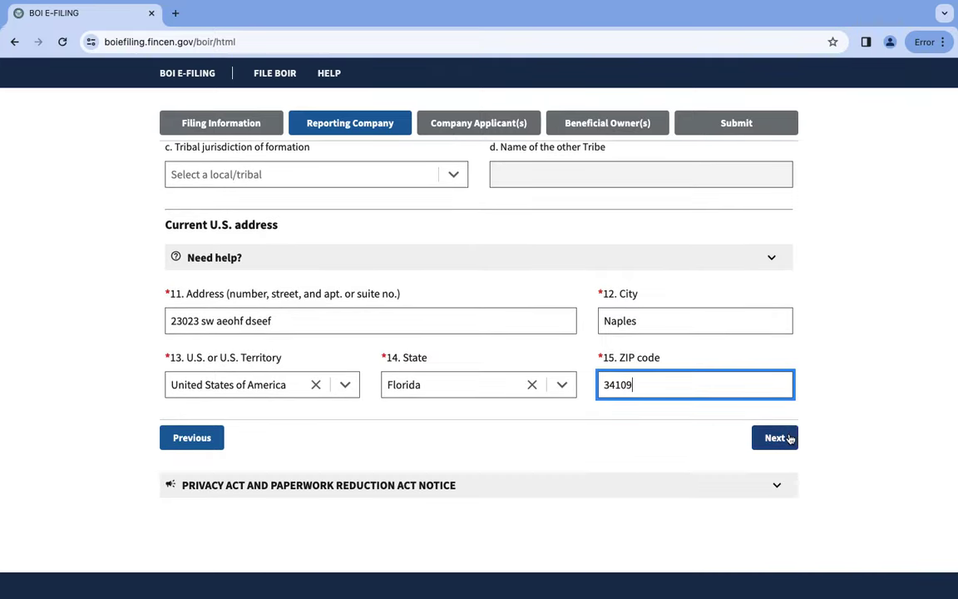
left_click(788, 438)
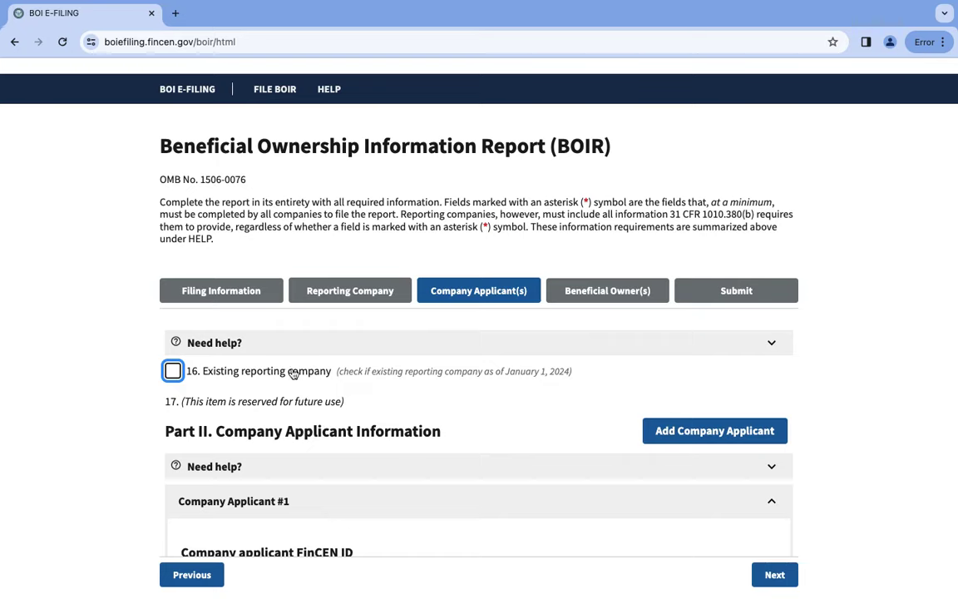
mouse_move(218, 376)
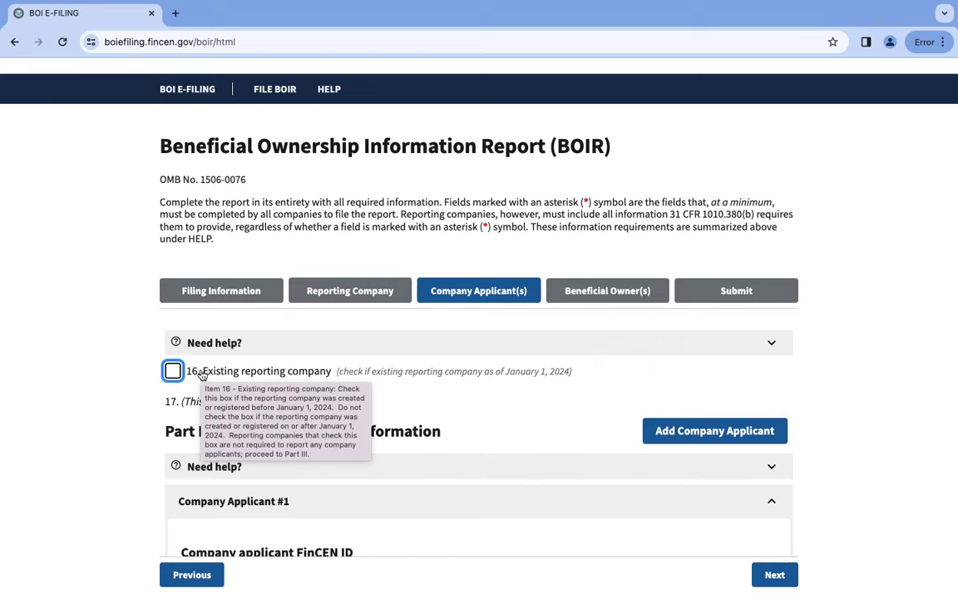
Check '16. Existing reporting company' and confirm clearing the company applicant fields.
left_click(172, 371)
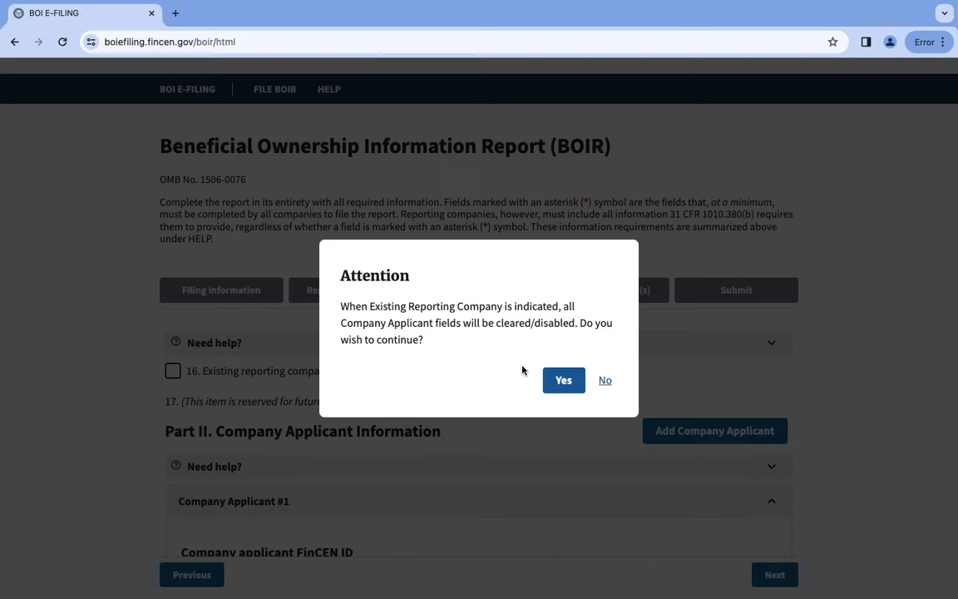
left_click(561, 381)
left_click(561, 382)
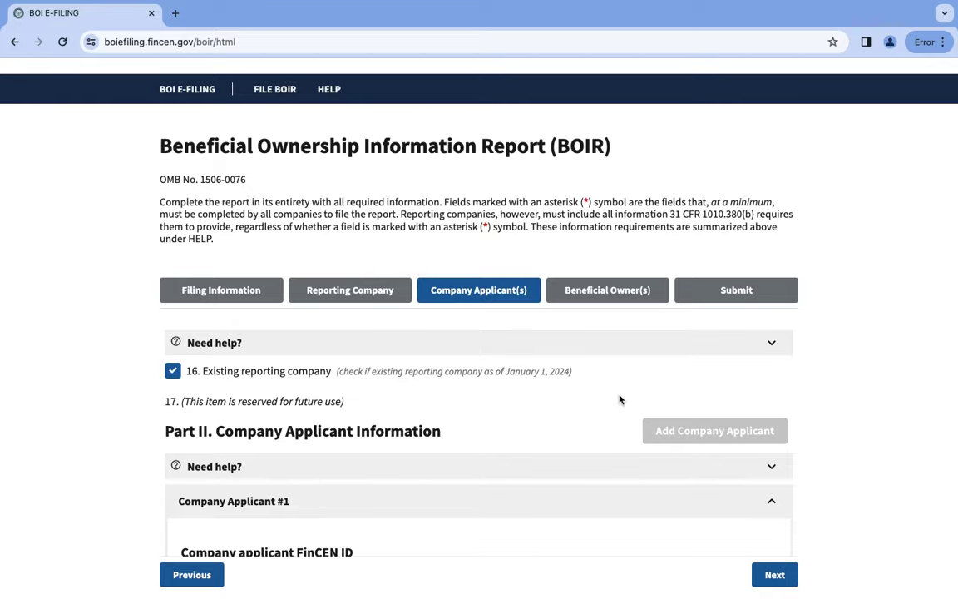
scroll(620, 400, "down", 8)
Move past the disabled applicant fields to Part III, Beneficial Owner #1.
scroll(620, 400, "down", 5)
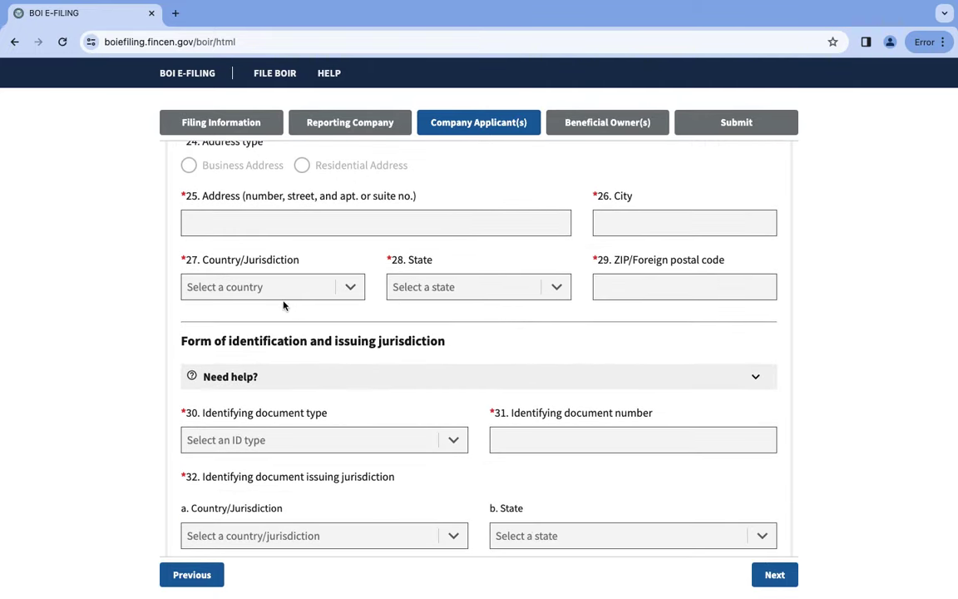
scroll(317, 482, "down", 4)
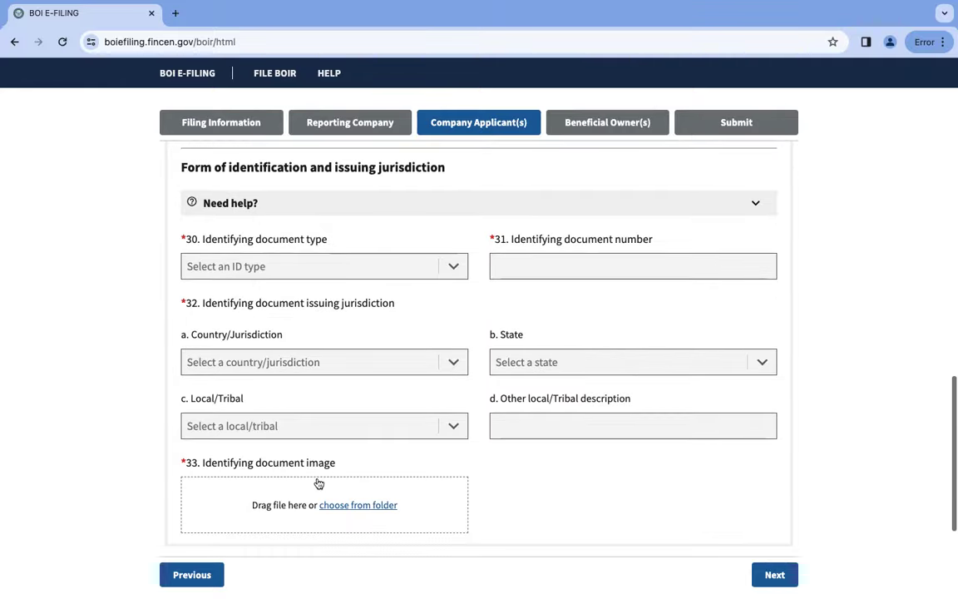
scroll(316, 483, "up", 10)
scroll(330, 452, "down", 6)
scroll(331, 452, "up", 1)
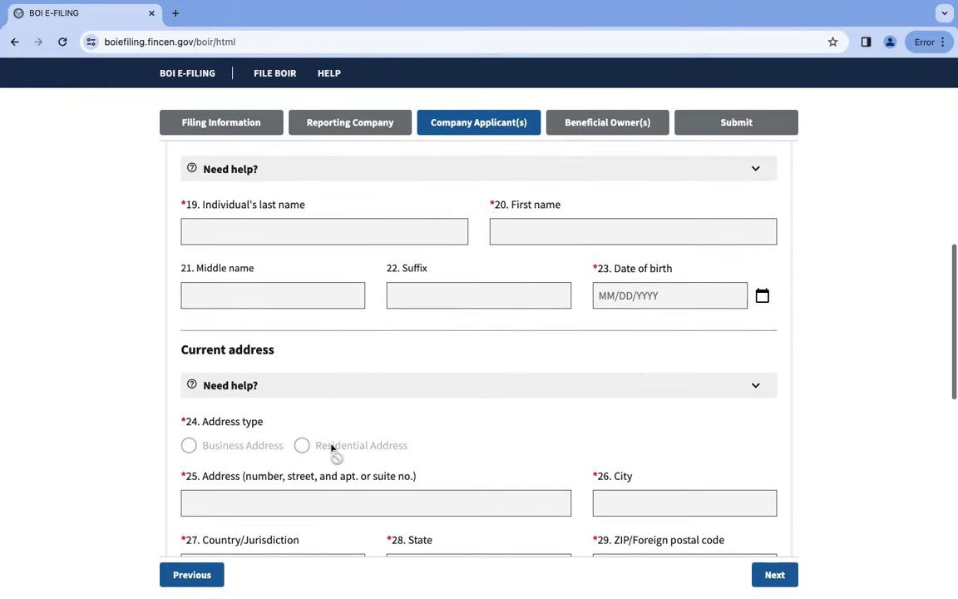
scroll(331, 448, "down", 10)
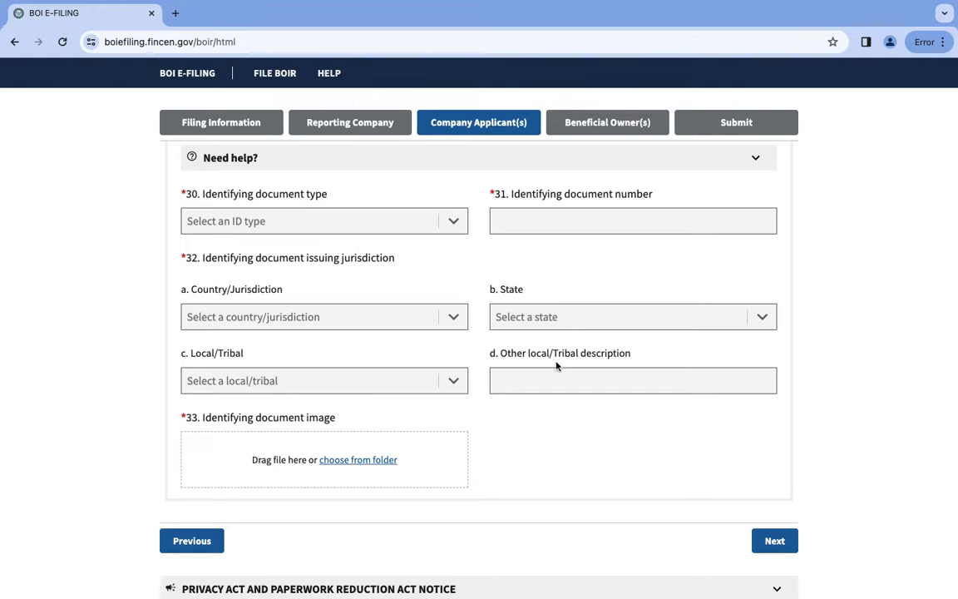
right_click(320, 349)
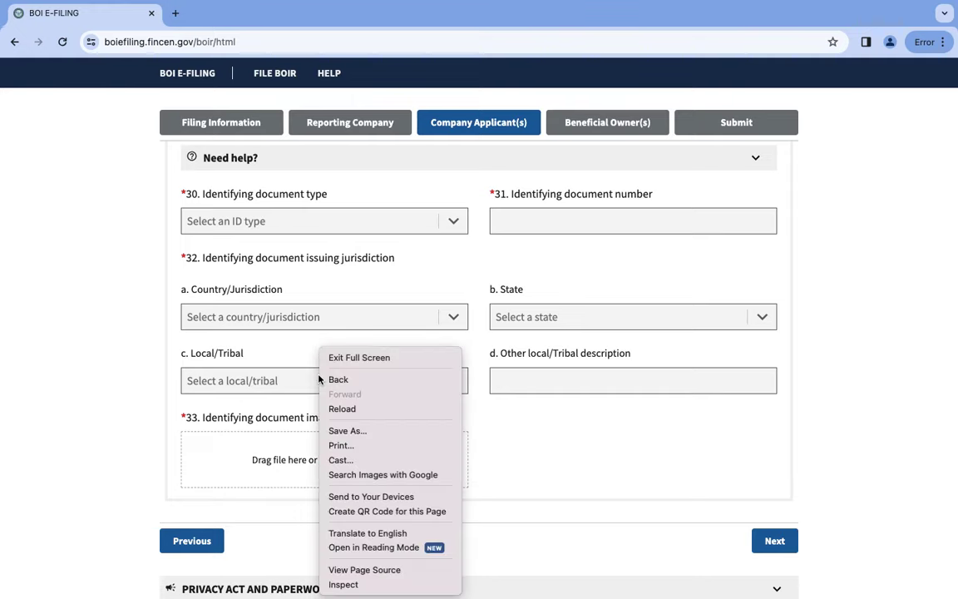
left_click(427, 259)
left_click(758, 541)
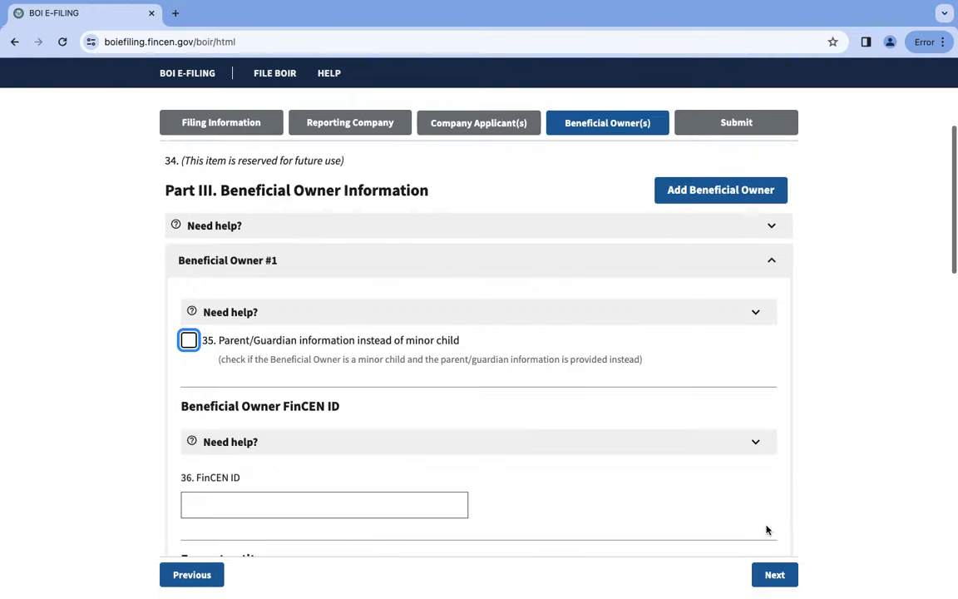
scroll(385, 334, "down", 1)
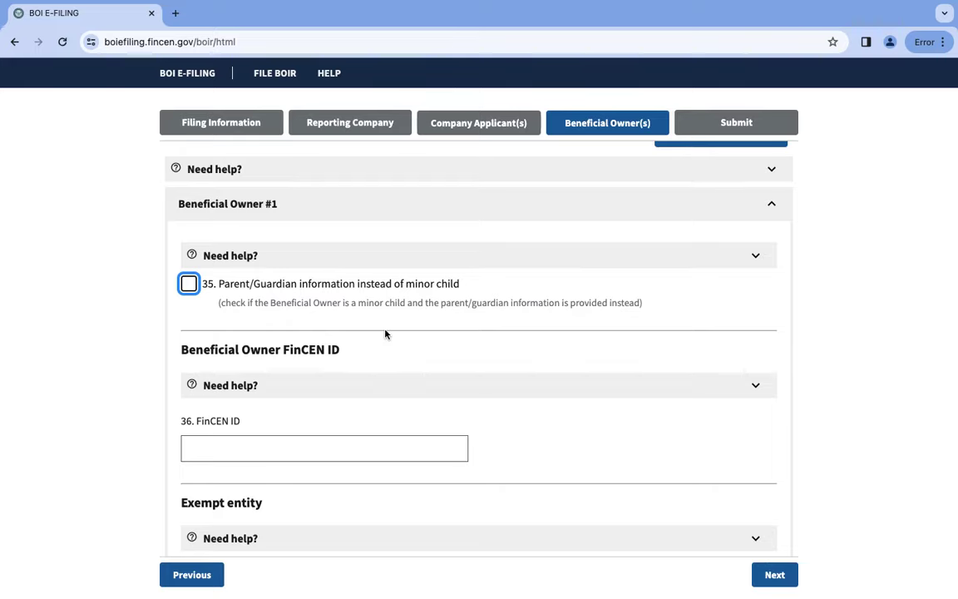
scroll(385, 334, "down", 1)
scroll(385, 333, "up", 2)
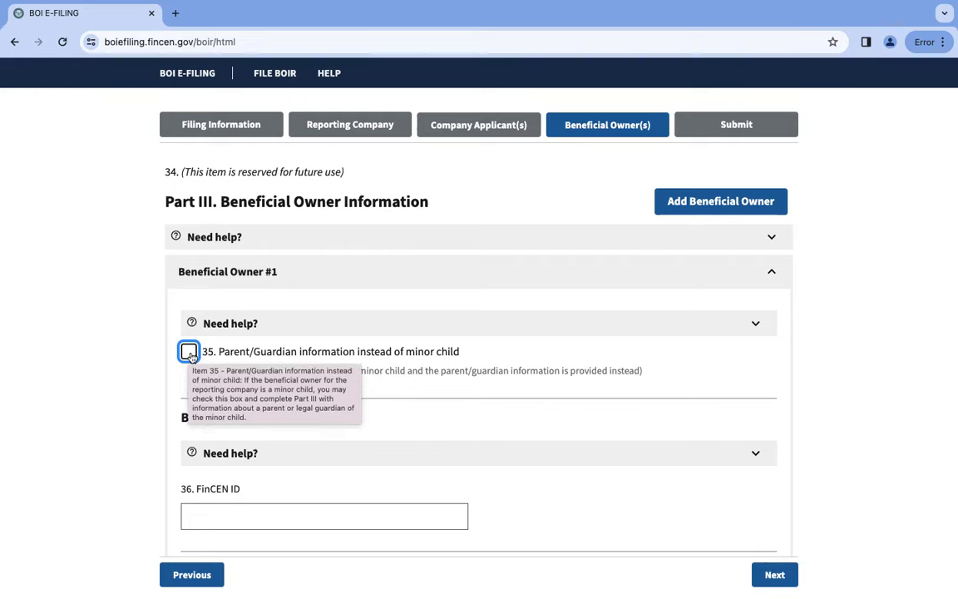
left_click(189, 352)
left_click(189, 352)
scroll(326, 444, "up", 1)
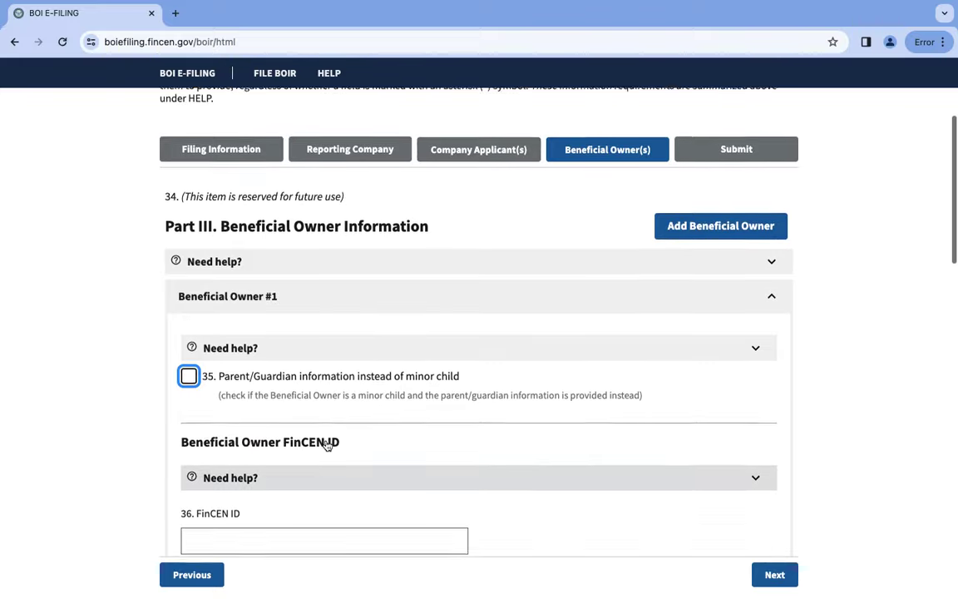
scroll(326, 445, "down", 2)
scroll(326, 445, "down", 2)
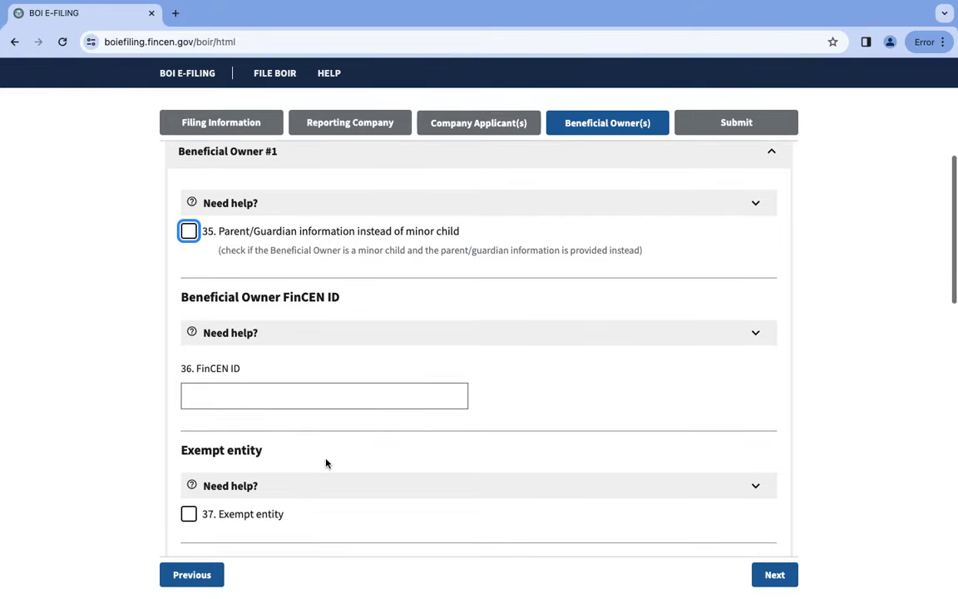
scroll(327, 464, "down", 1)
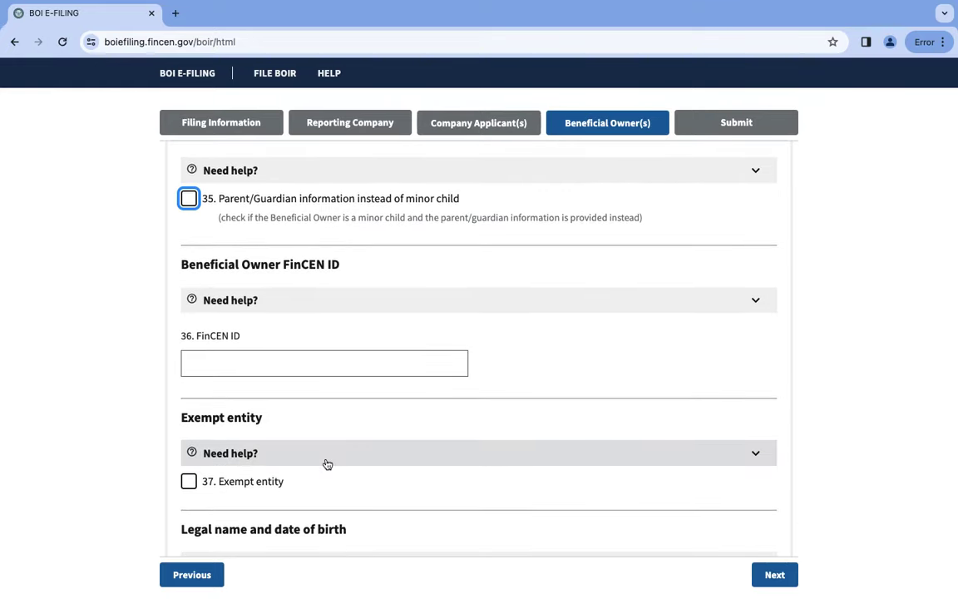
scroll(327, 464, "down", 2)
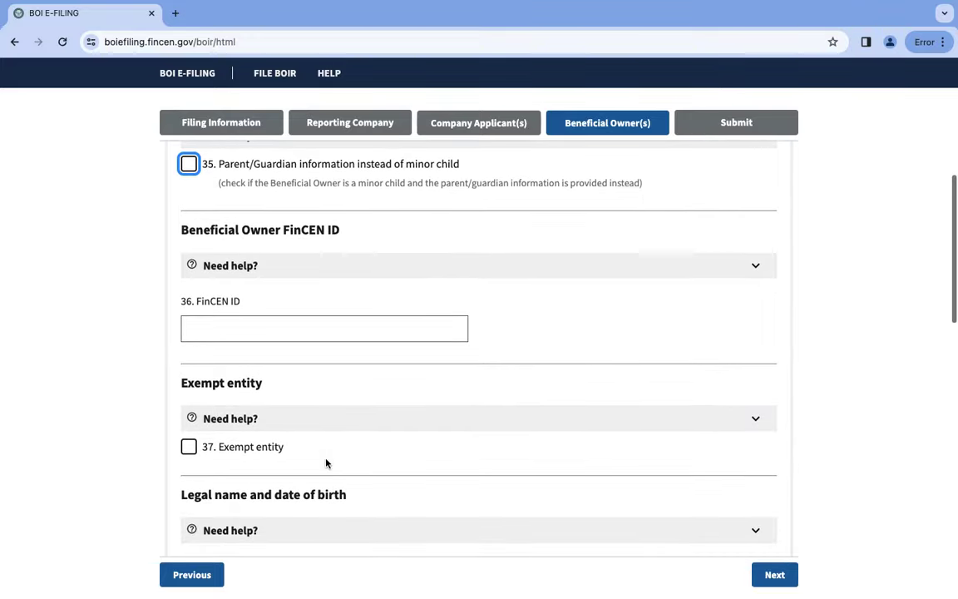
scroll(326, 463, "down", 3)
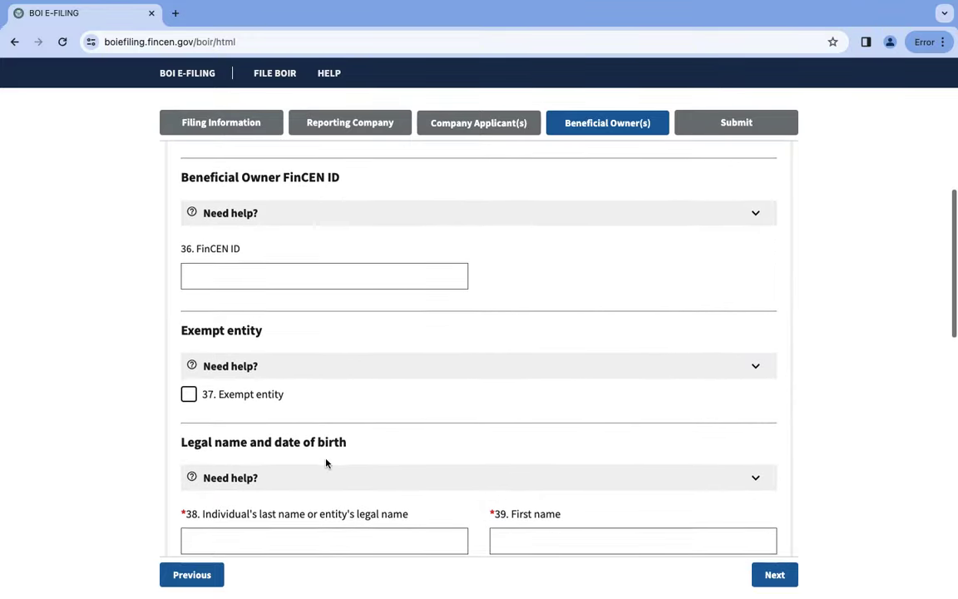
scroll(326, 463, "down", 1)
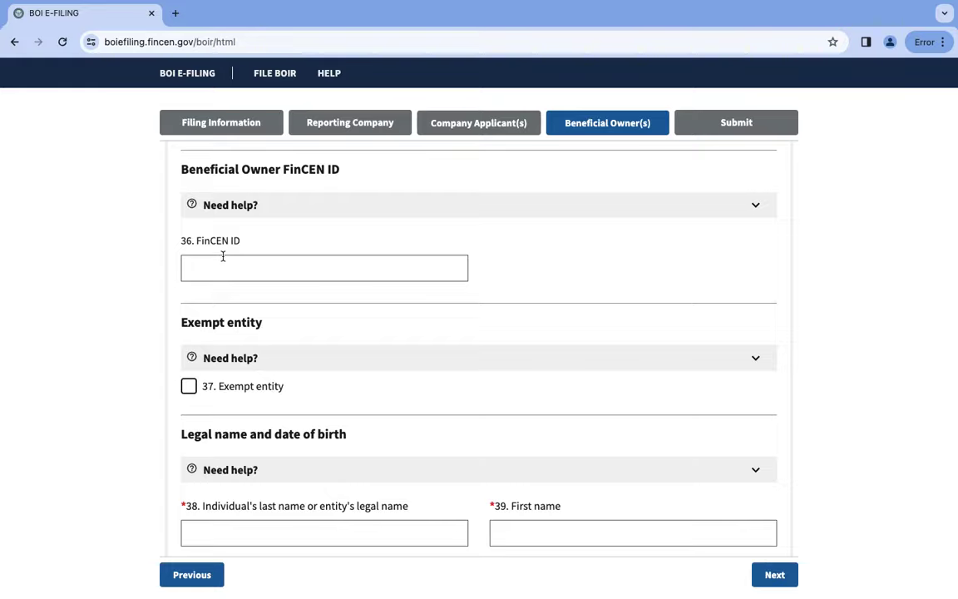
scroll(390, 324, "down", 2)
scroll(390, 324, "down", 5)
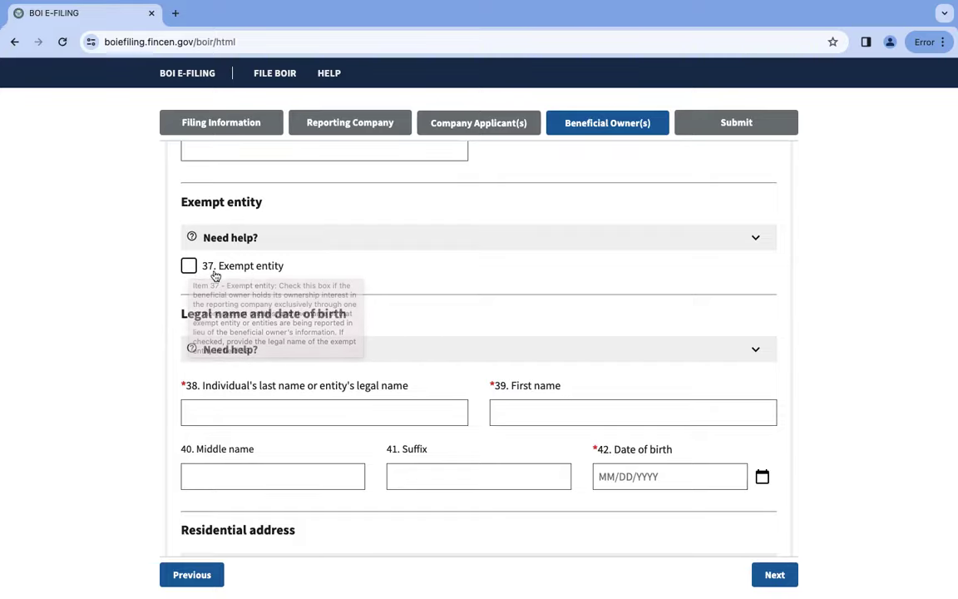
scroll(262, 333, "down", 3)
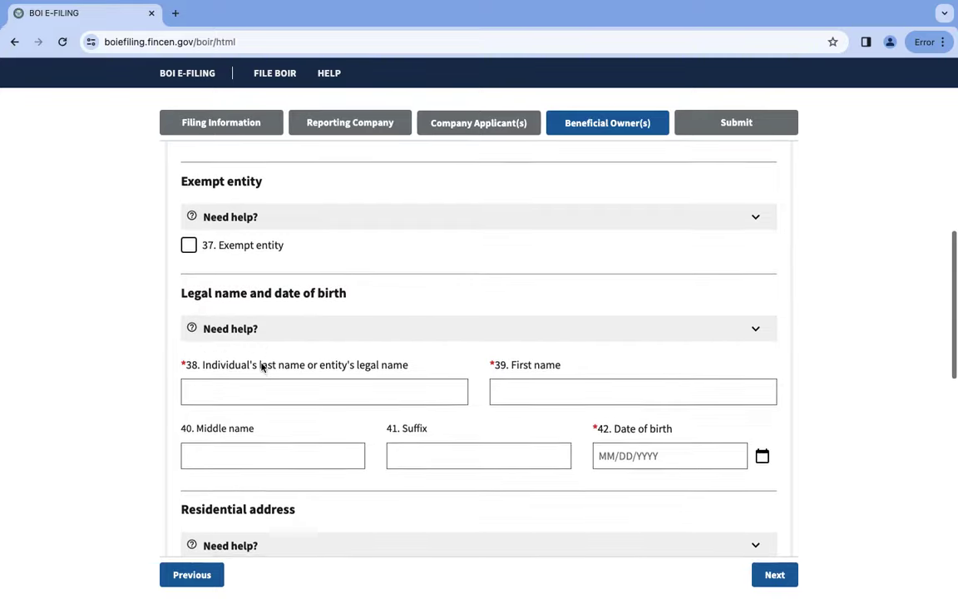
Fill in Beneficial Owner #1's last name and first name fields.
left_click(291, 307)
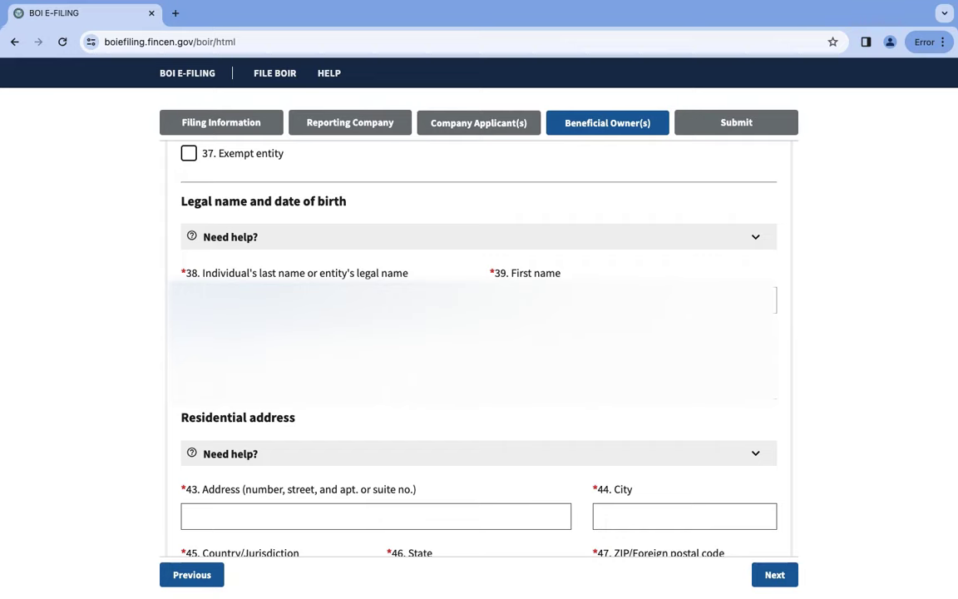
key("Tab")
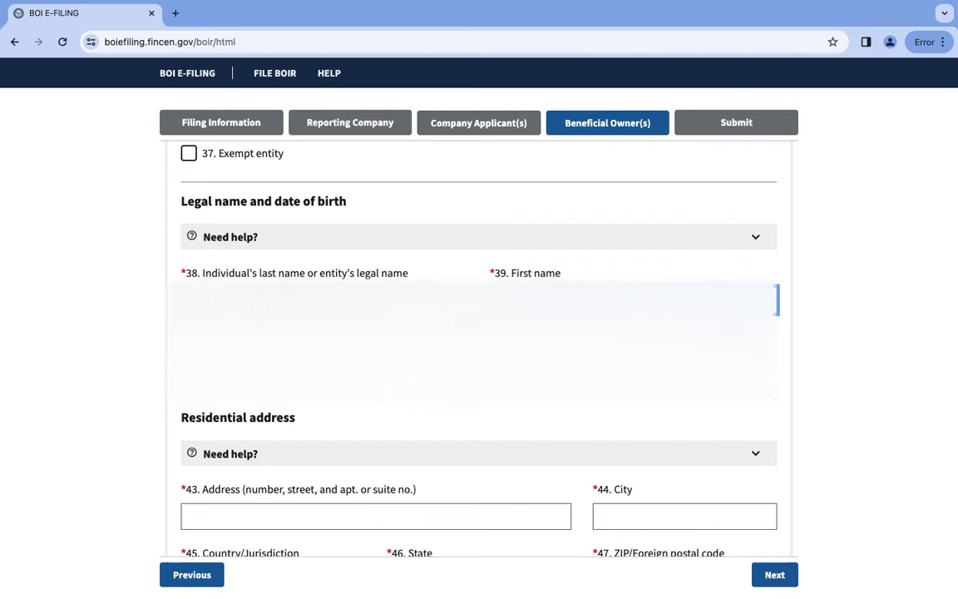
key("Tab")
Go down to the Residential address section and put the cursor in field 43 Address.
scroll(565, 455, "down", 1)
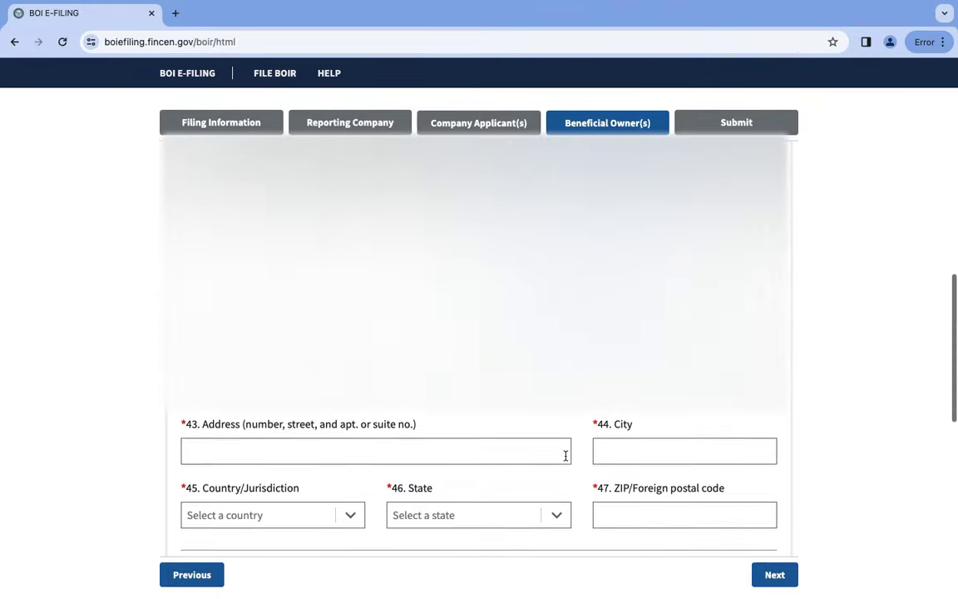
scroll(565, 456, "down", 2)
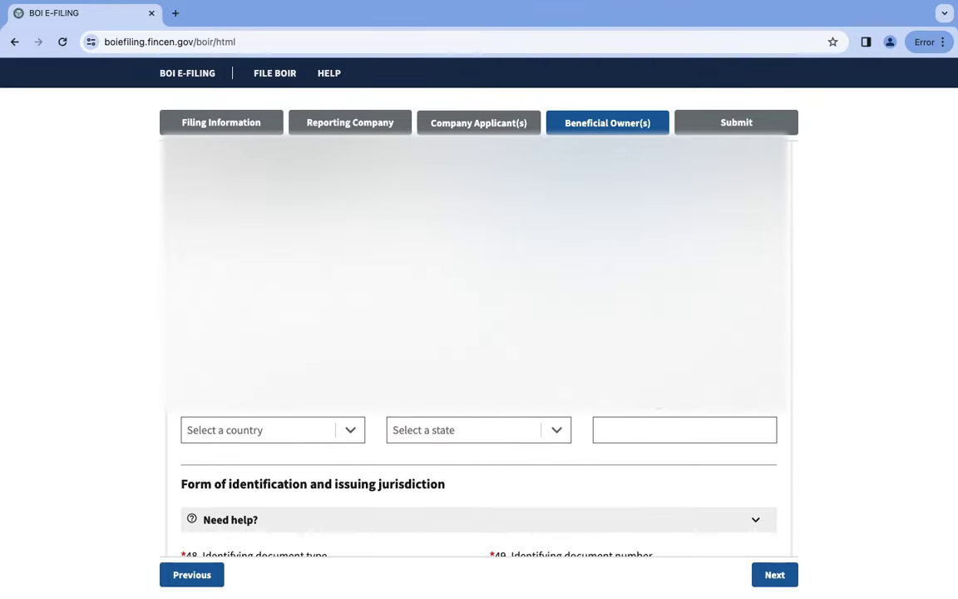
scroll(565, 456, "up", 2)
left_click(375, 449)
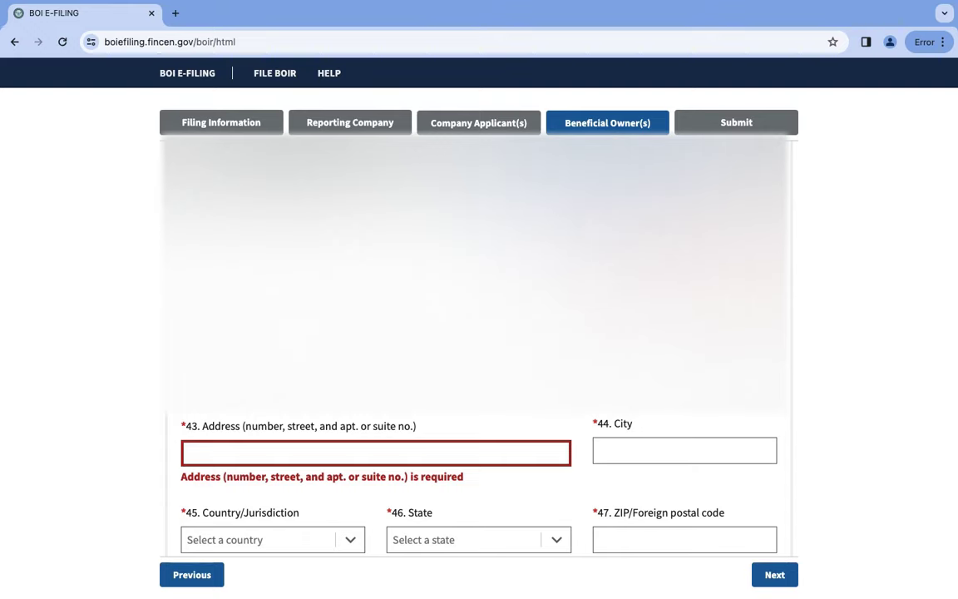
scroll(382, 449, "down", 1)
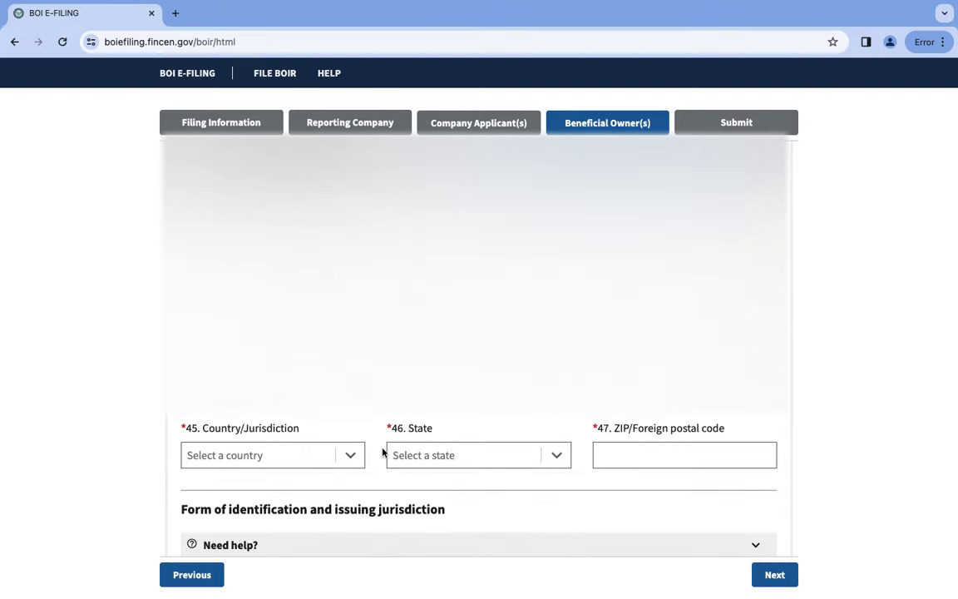
scroll(382, 452, "down", 1)
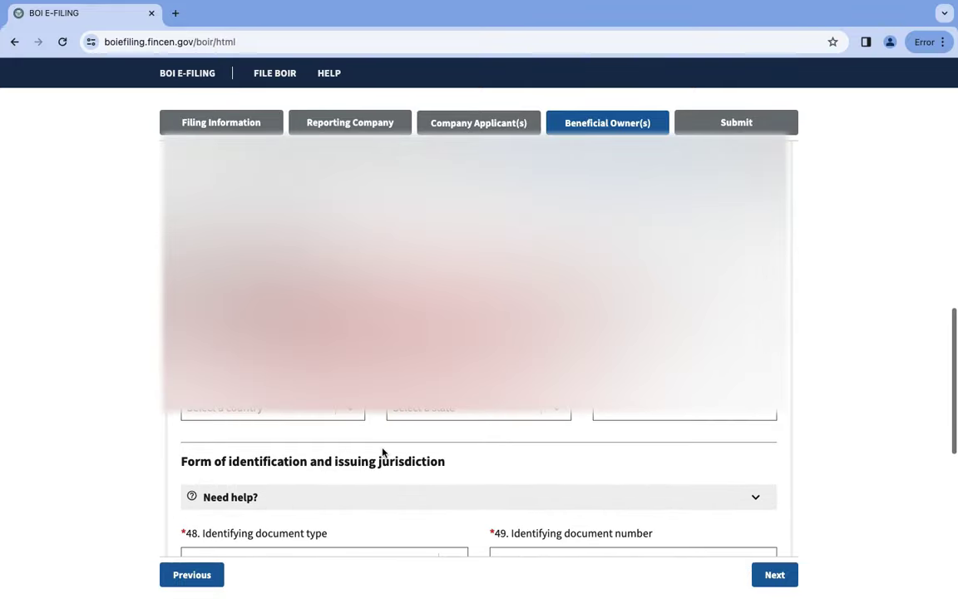
scroll(383, 452, "down", 2)
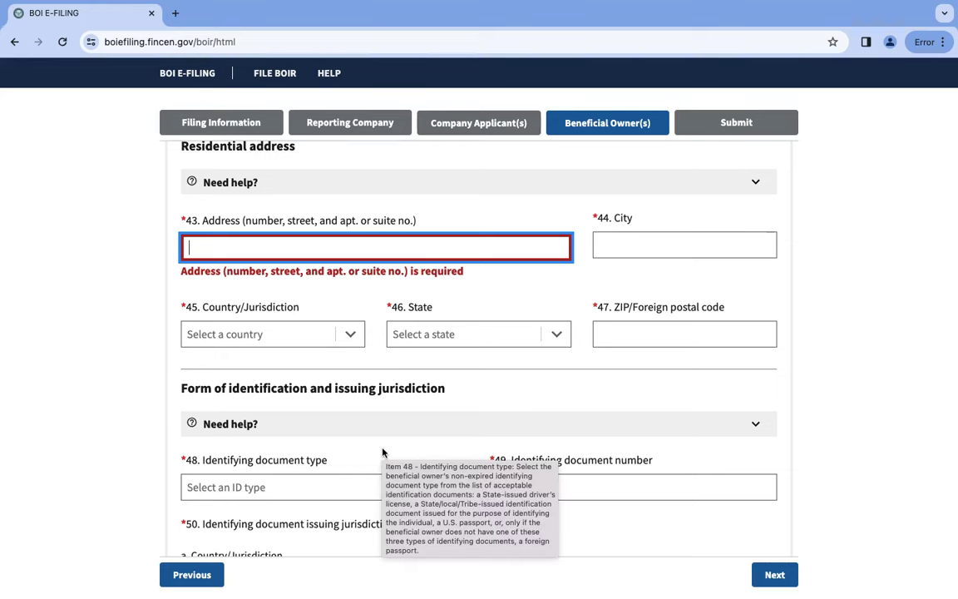
Enter the owner's street address and the city Naples.
type("23131231")
left_click(699, 247)
type("Naples")
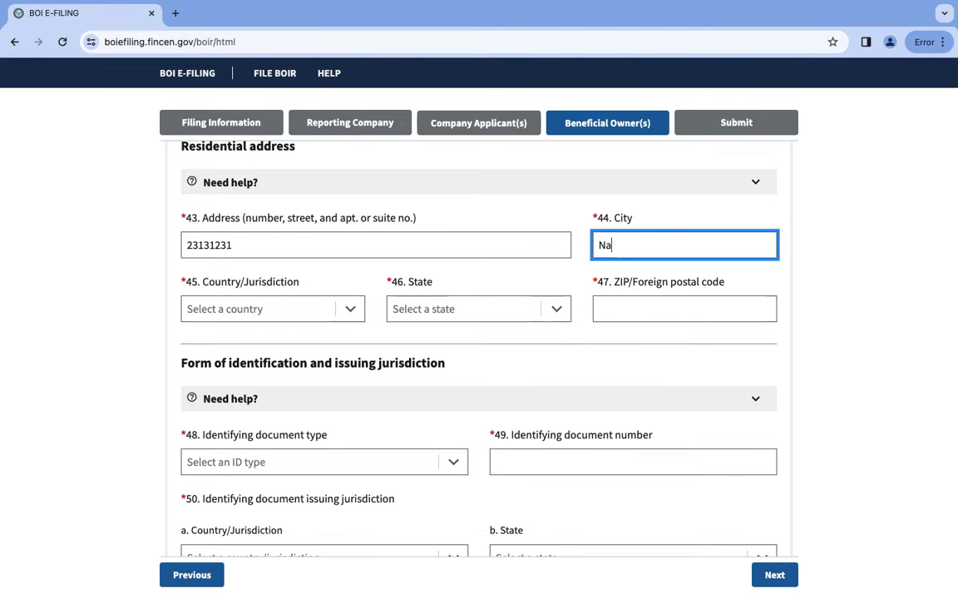
Choose United States of America and Florida for the address and enter ZIP 34109.
left_click(303, 309)
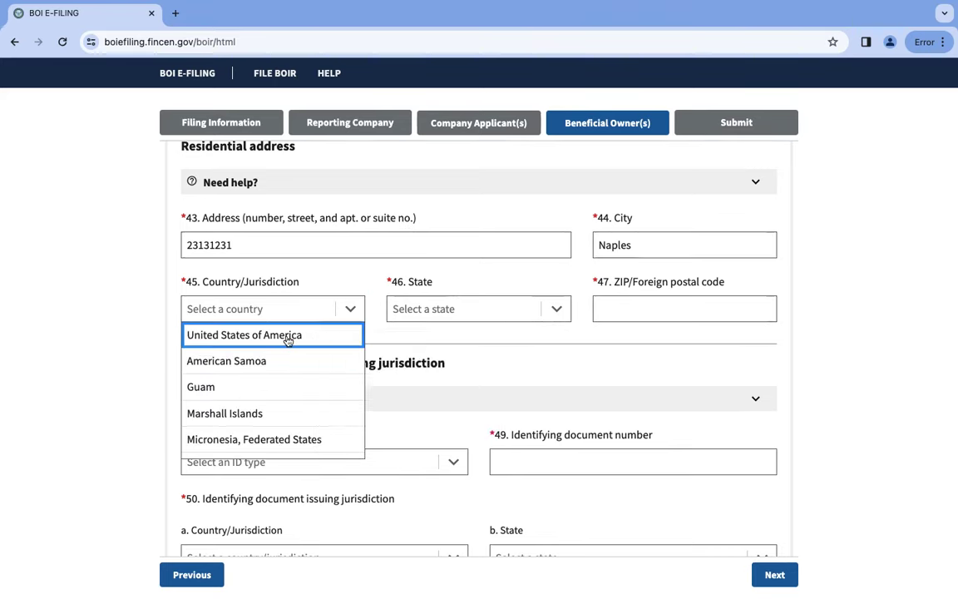
left_click(316, 336)
left_click(458, 316)
scroll(452, 400, "down", 5)
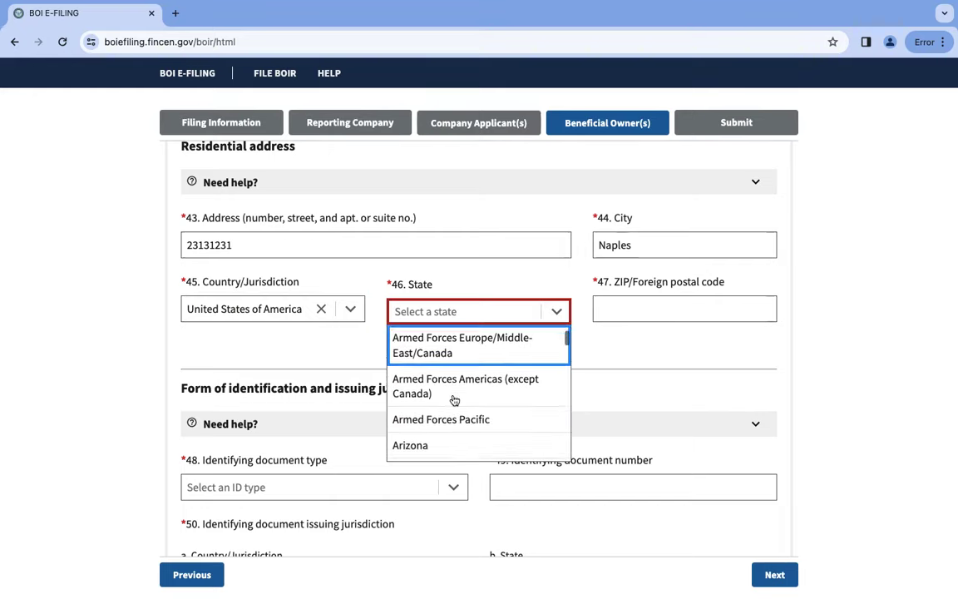
scroll(452, 400, "down", 3)
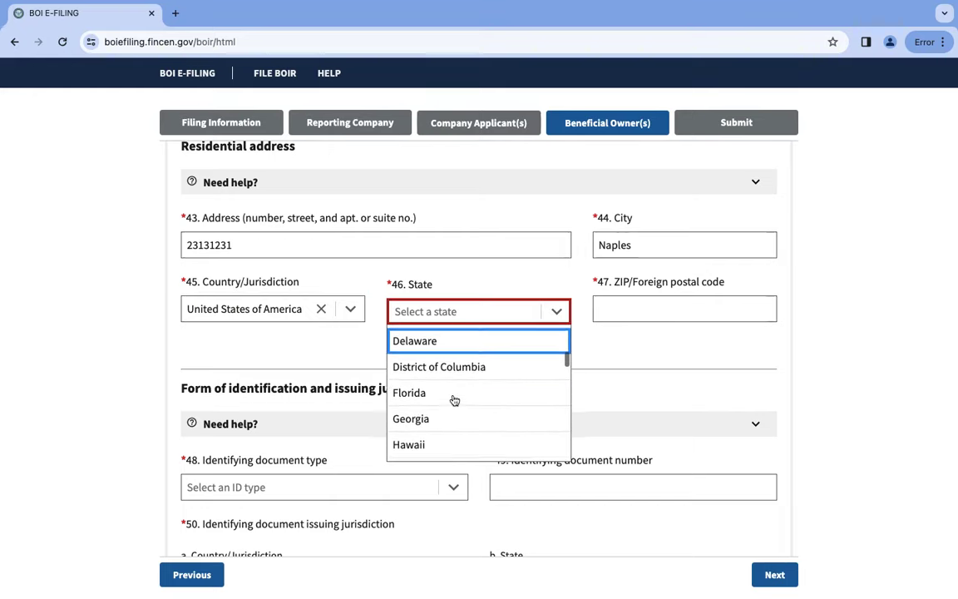
left_click(452, 400)
left_click(659, 312)
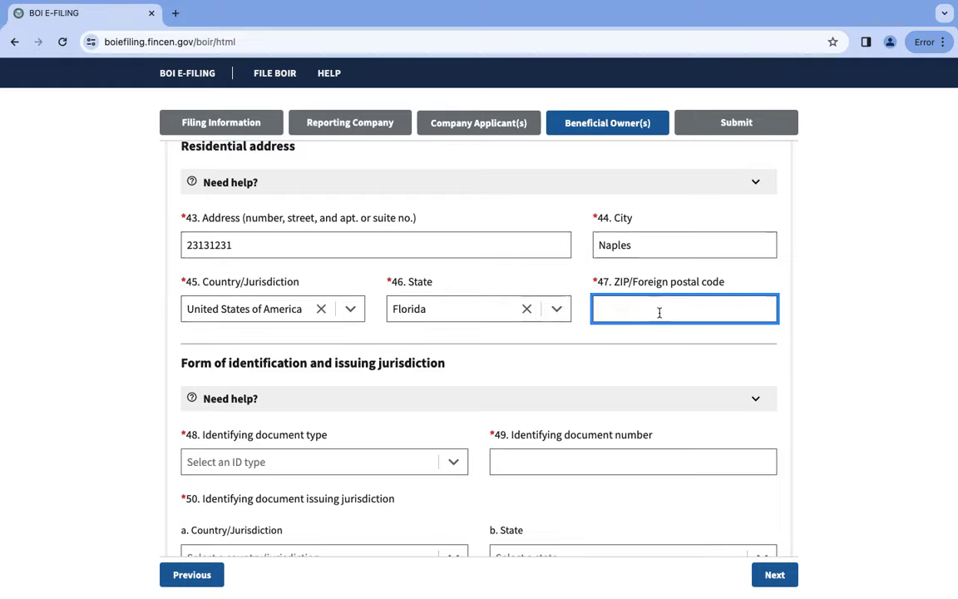
type("34109")
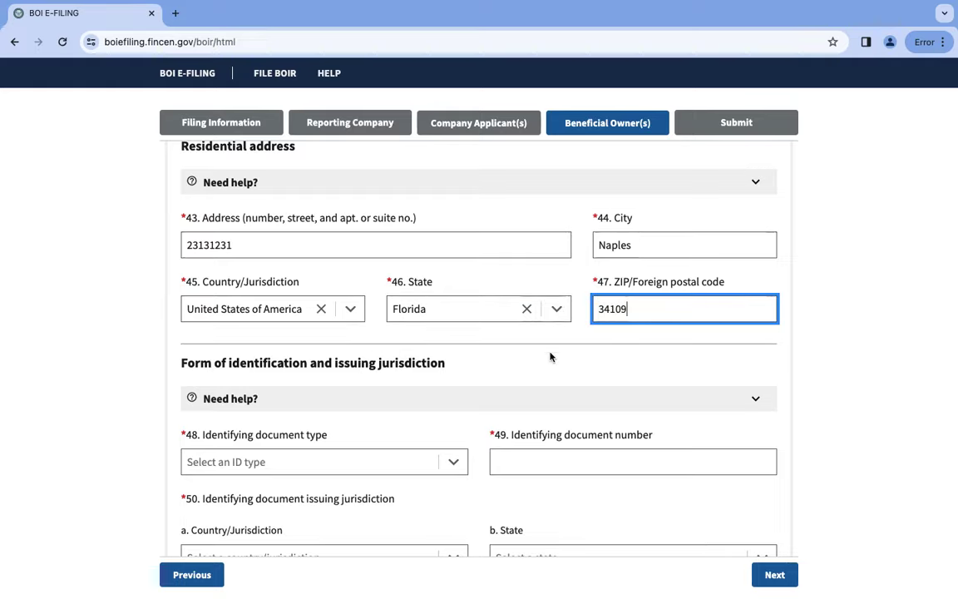
scroll(550, 356, "down", 2)
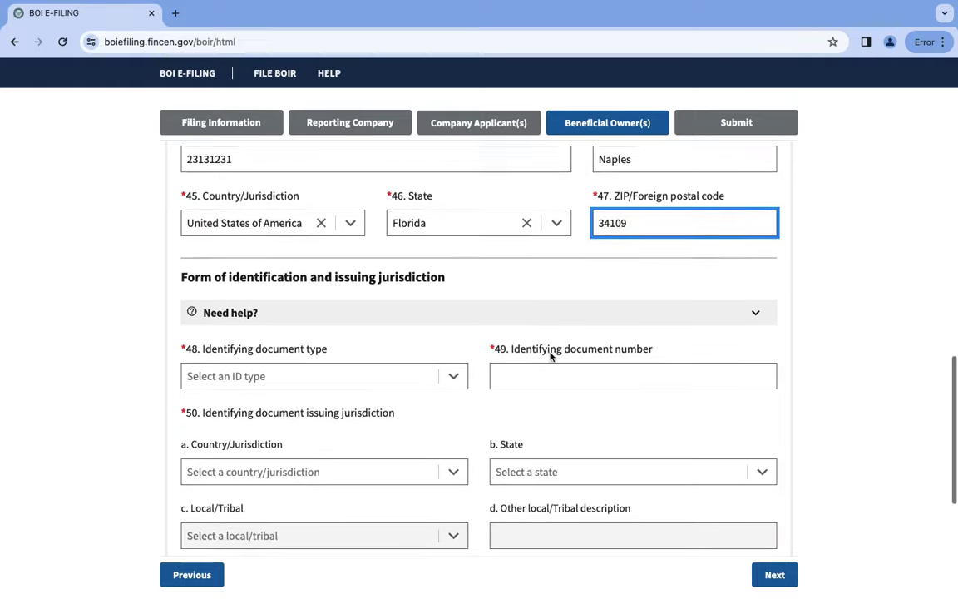
scroll(551, 353, "down", 1)
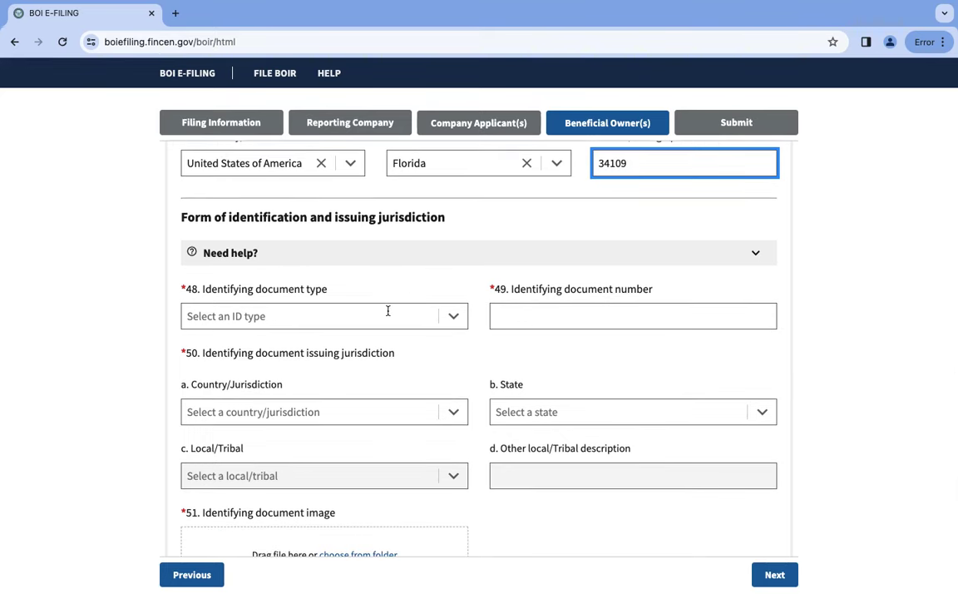
Choose State issued driver's license as the owner's identifying document and enter its licence number.
left_click(456, 314)
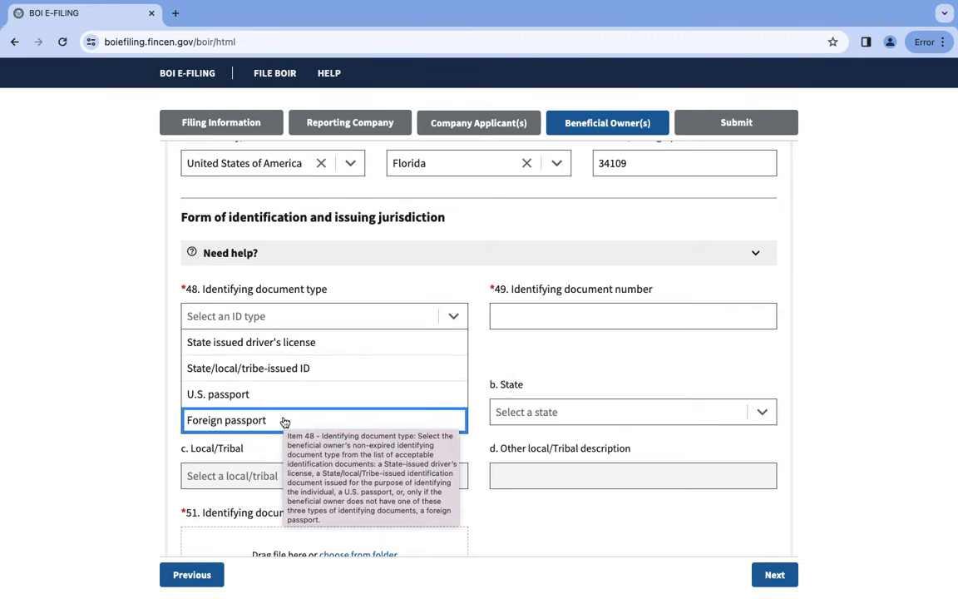
left_click(349, 351)
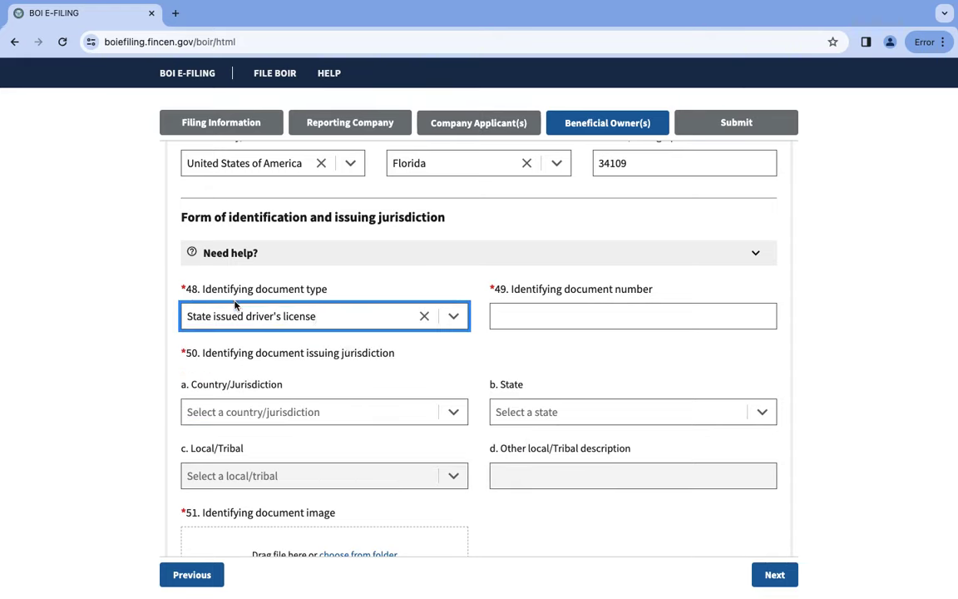
left_click(606, 311)
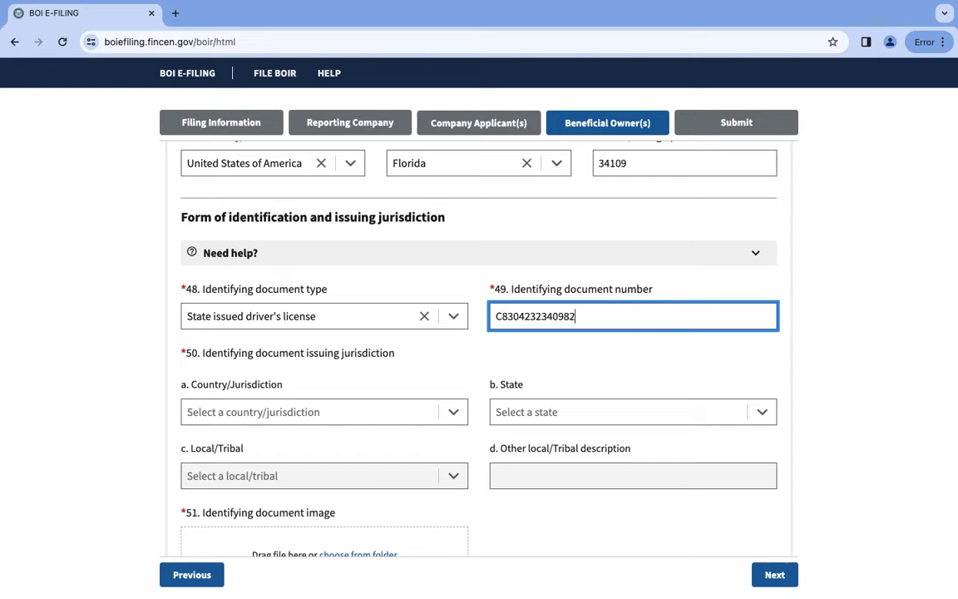
Set the issuing jurisdiction to United States of America, Florida, and try attaching the document image.
left_click(282, 407)
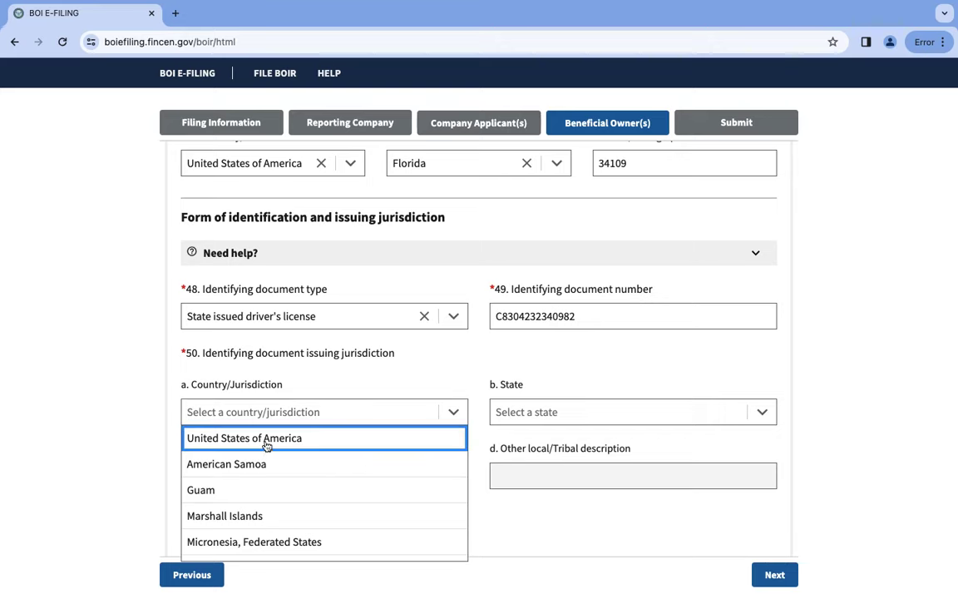
left_click(315, 439)
left_click(595, 410)
scroll(543, 468, "down", 3)
scroll(543, 469, "down", 3)
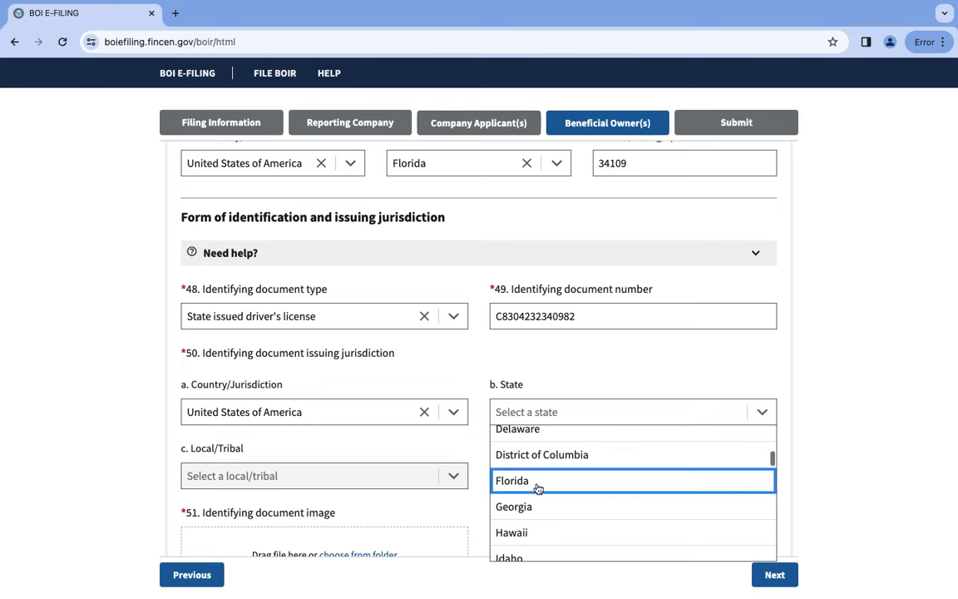
left_click(539, 484)
scroll(535, 446, "down", 2)
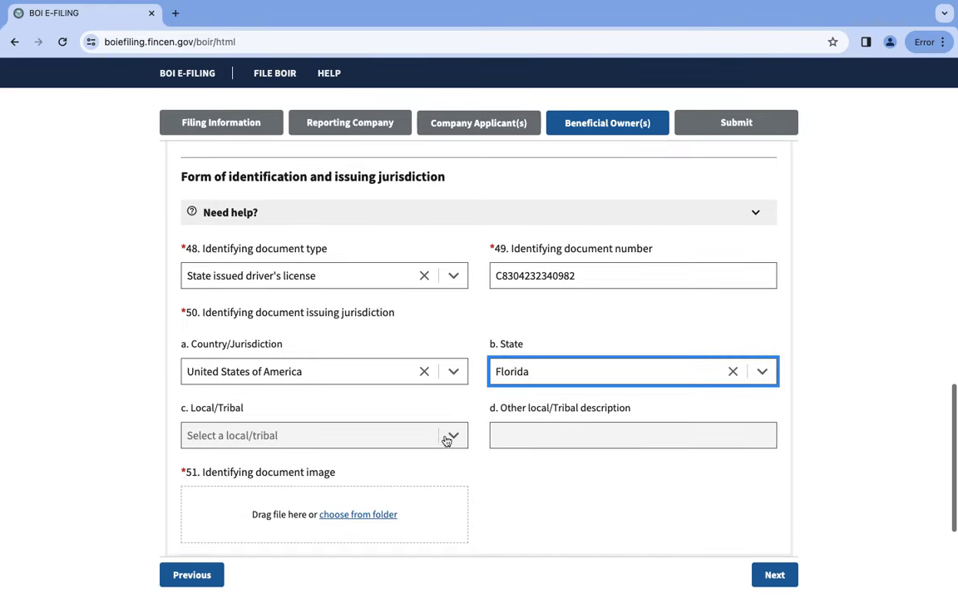
left_click(361, 493)
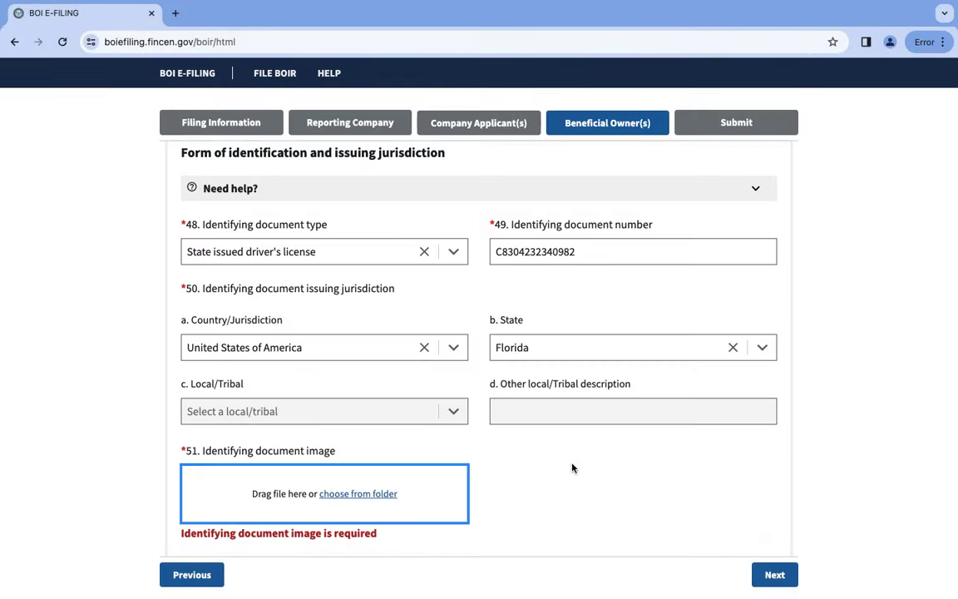
scroll(559, 464, "down", 2)
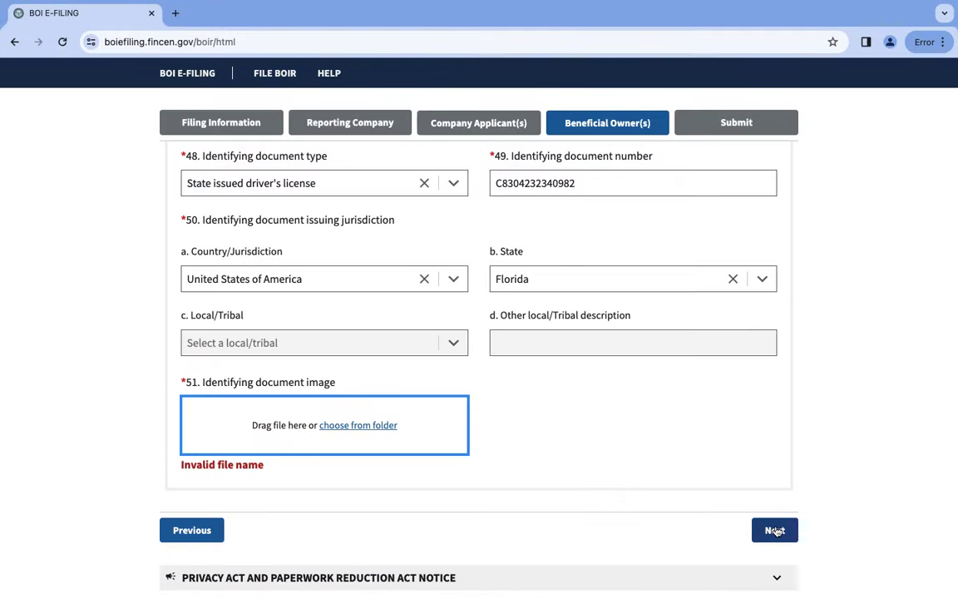
Go to the Submit page and step through the filer e-mail, confirm e-mail, first and last name fields.
left_click(775, 531)
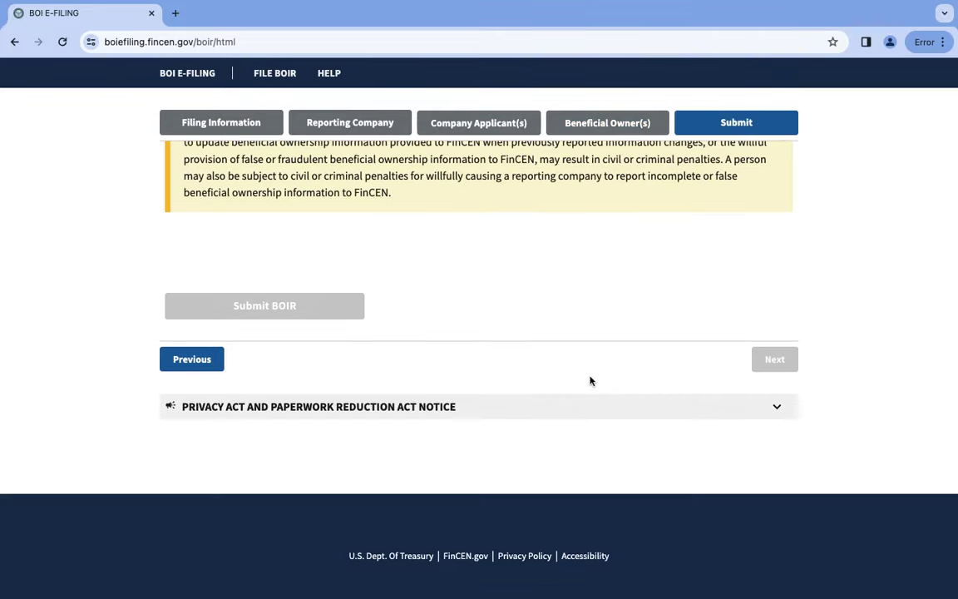
scroll(591, 381, "up", 5)
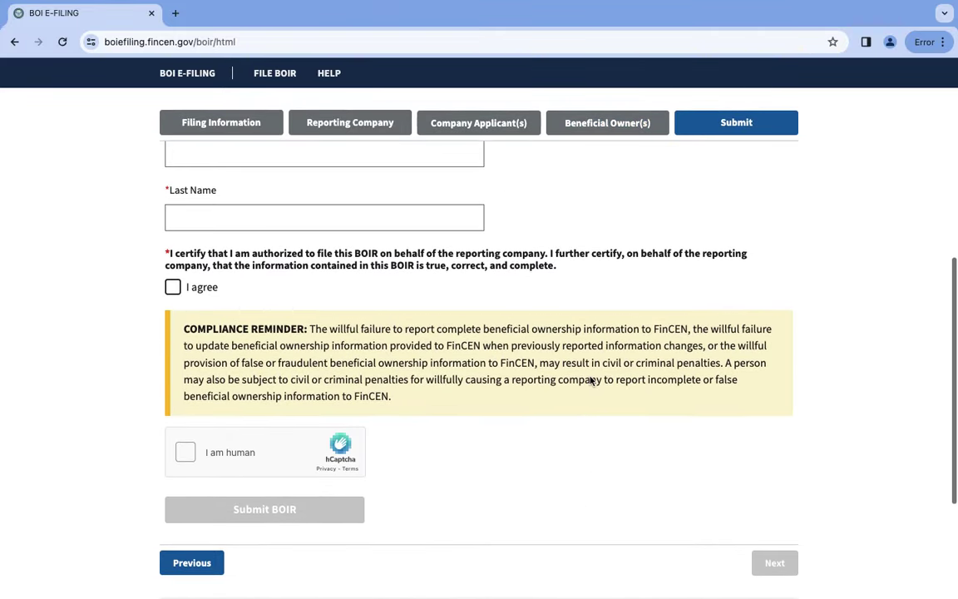
scroll(591, 381, "up", 10)
scroll(590, 381, "down", 4)
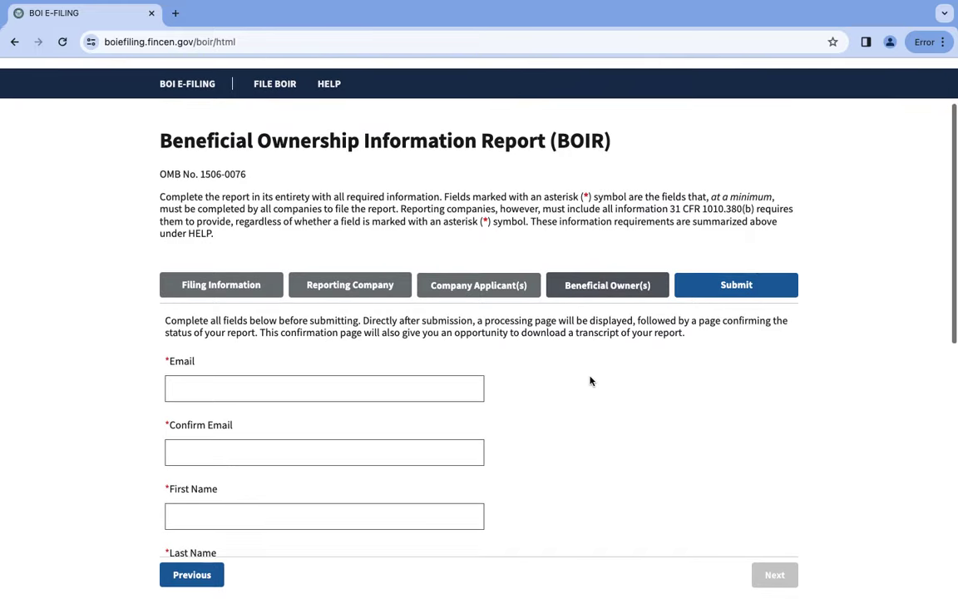
scroll(590, 381, "down", 1)
left_click(268, 272)
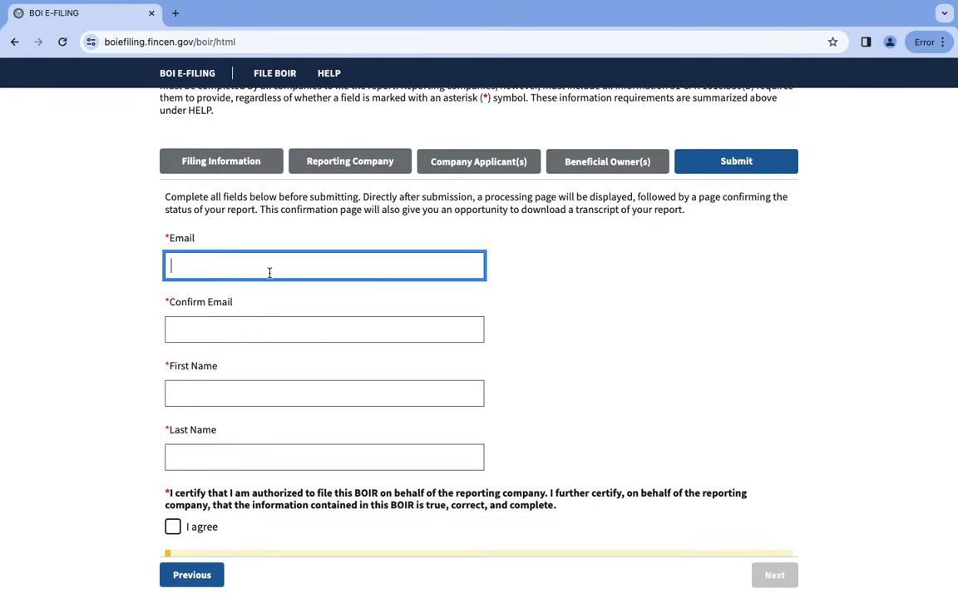
left_click(199, 326)
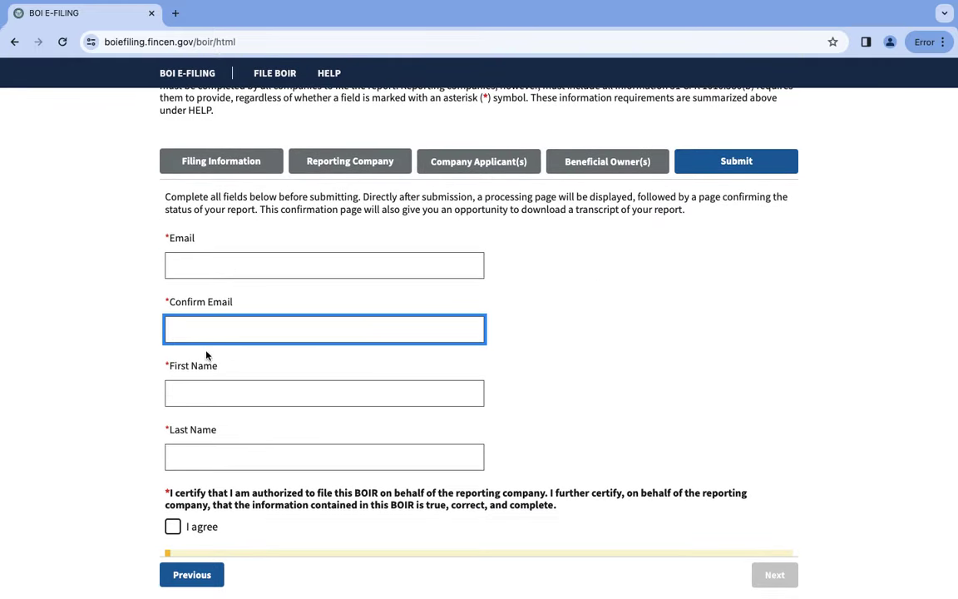
left_click(205, 392)
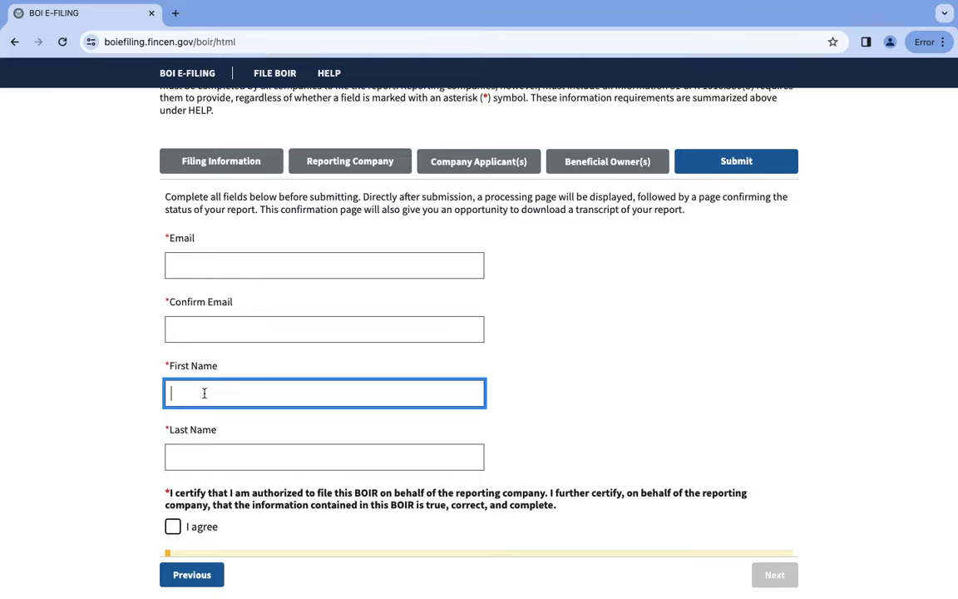
left_click(200, 455)
scroll(200, 455, "down", 1)
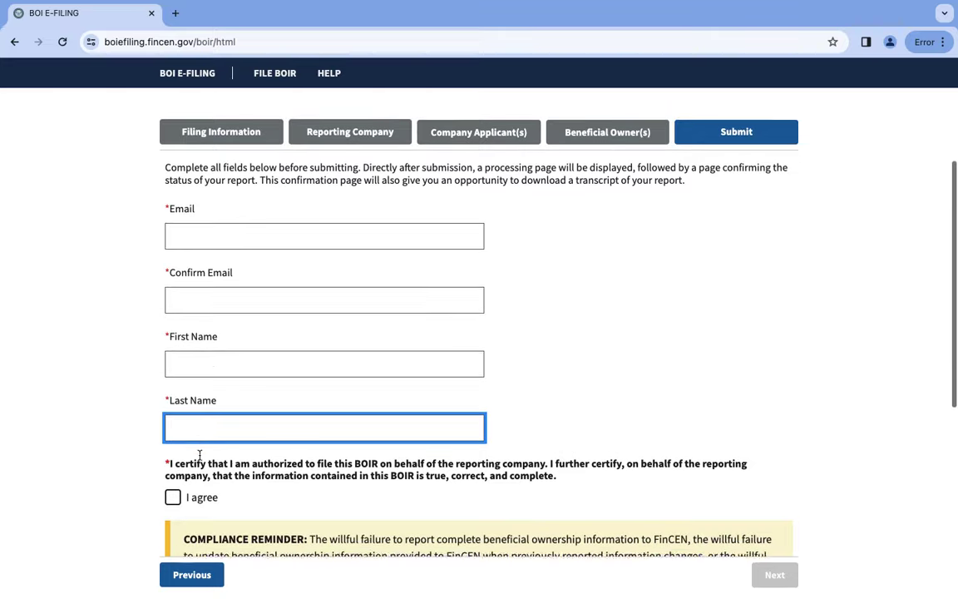
Tick 'I agree' on the certification, dismiss the missing-fields notice, and tick it again.
left_click(172, 477)
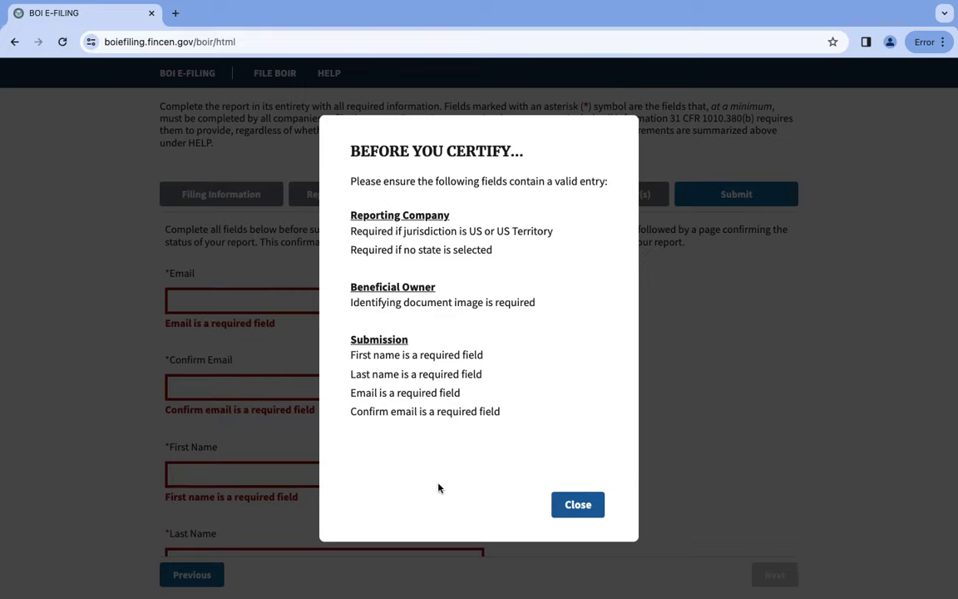
left_click(578, 504)
scroll(395, 413, "down", 1)
scroll(395, 414, "up", 2)
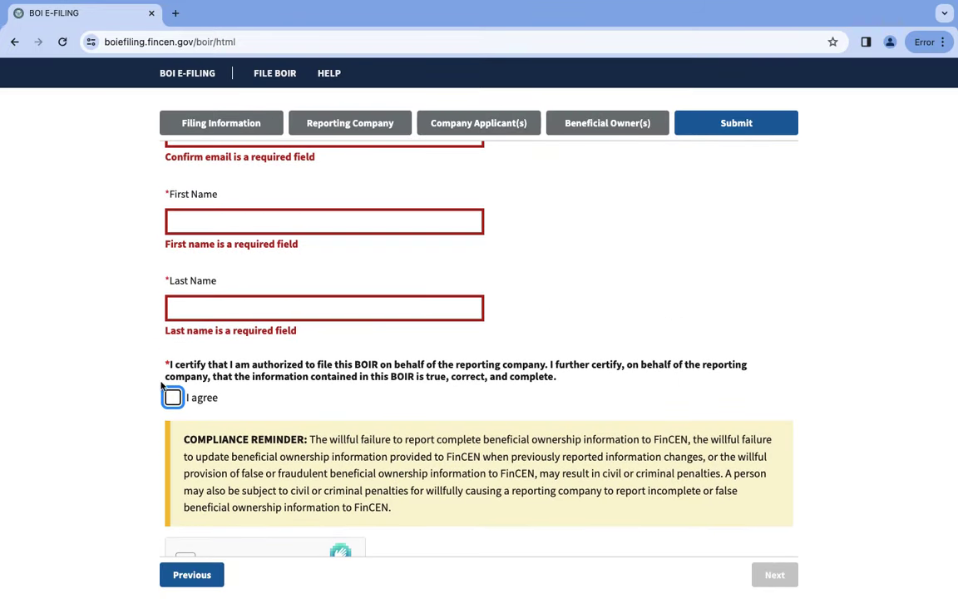
scroll(294, 379, "down", 2)
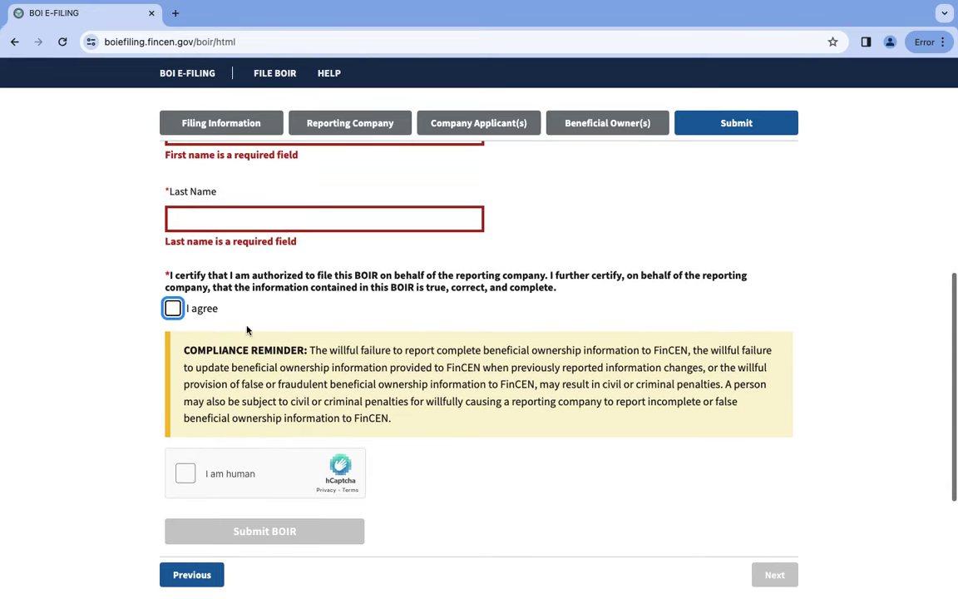
left_click(173, 313)
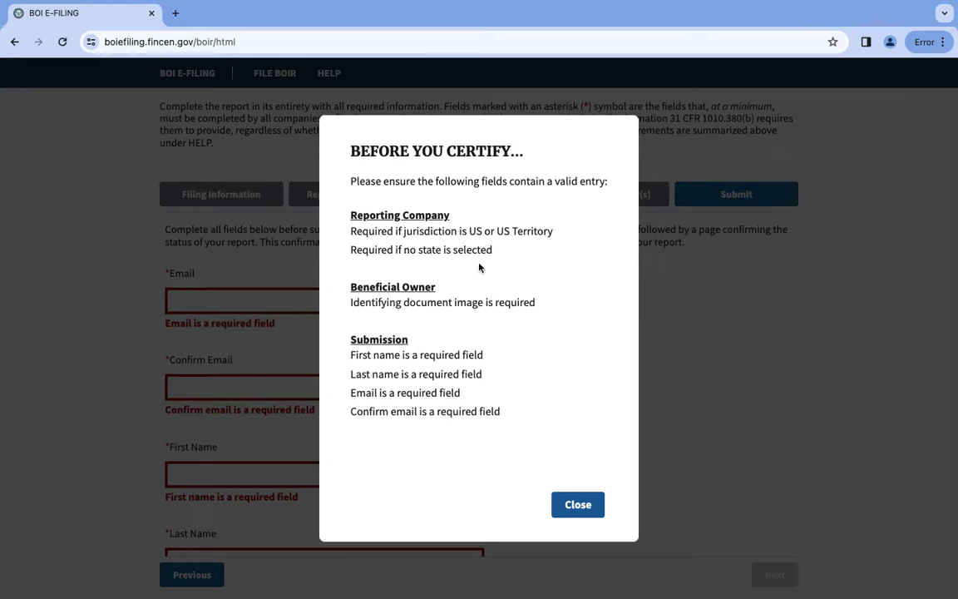
Back on the Reporting Company step, set the state of formation to Florida.
left_click(578, 504)
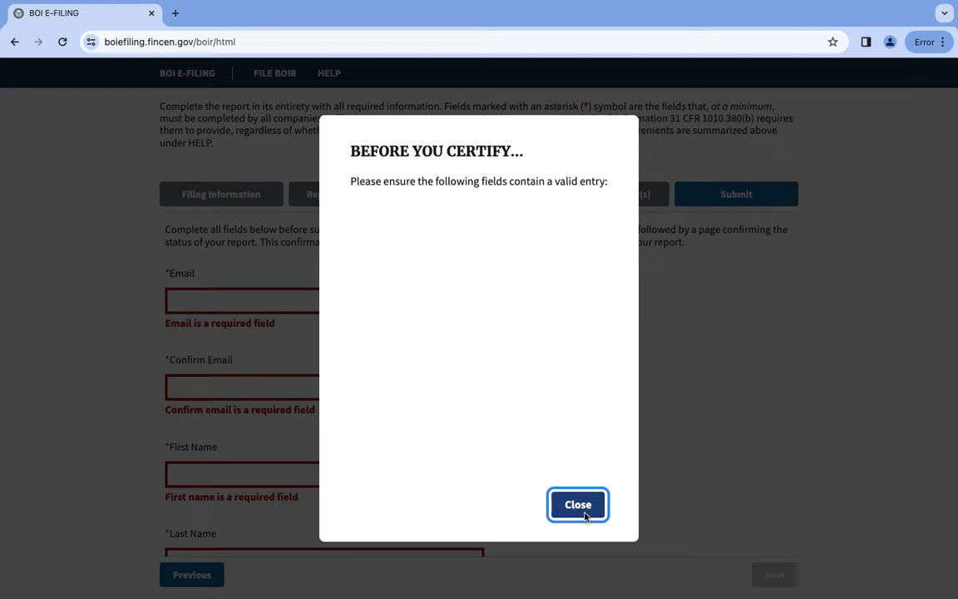
left_click(378, 131)
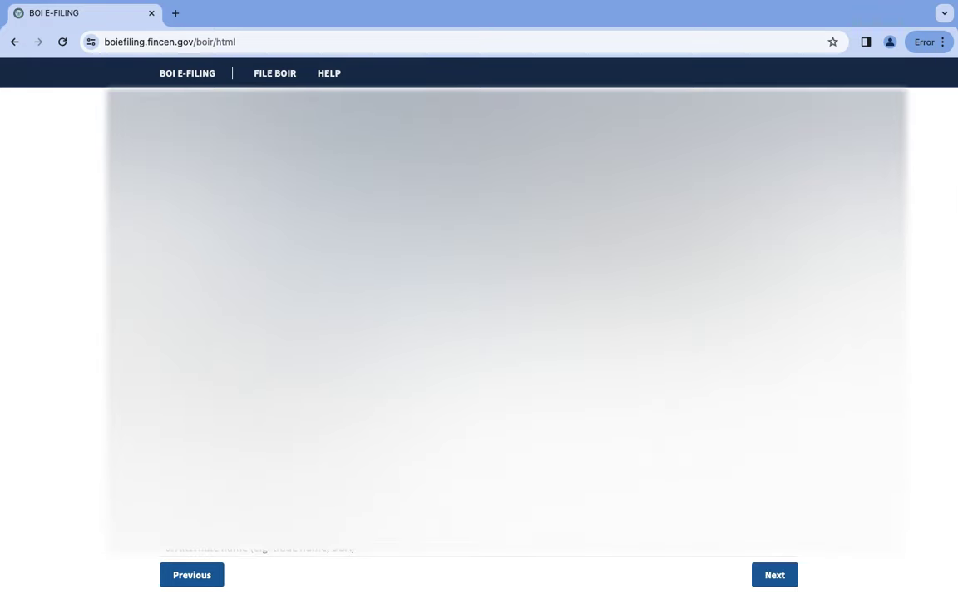
scroll(507, 320, "down", 10)
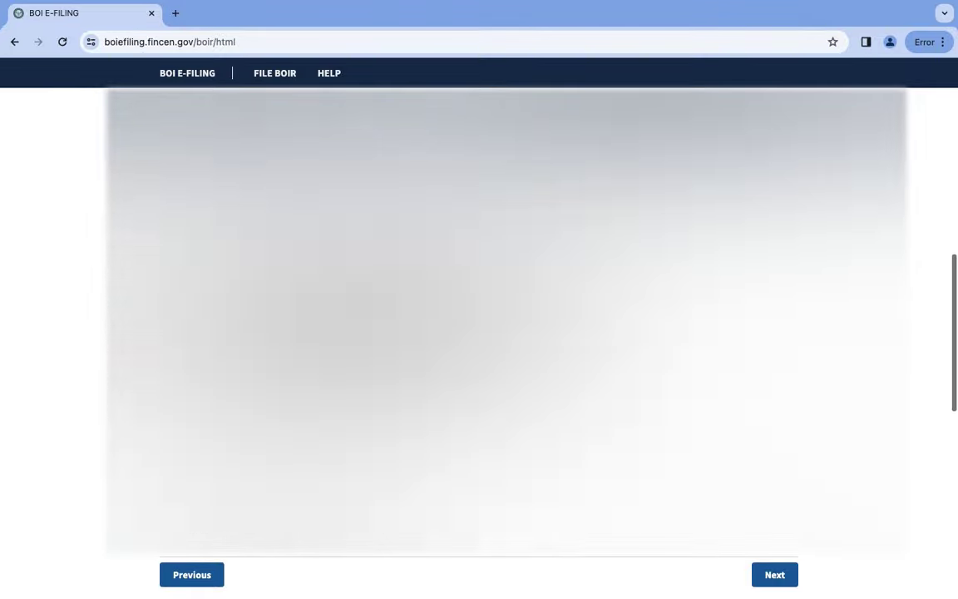
scroll(508, 320, "down", 5)
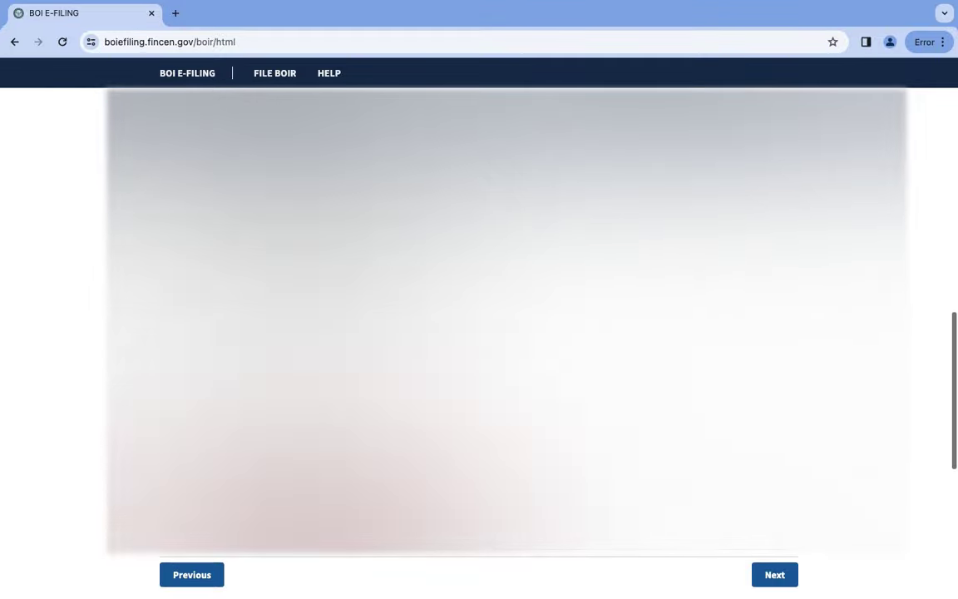
left_click(423, 415)
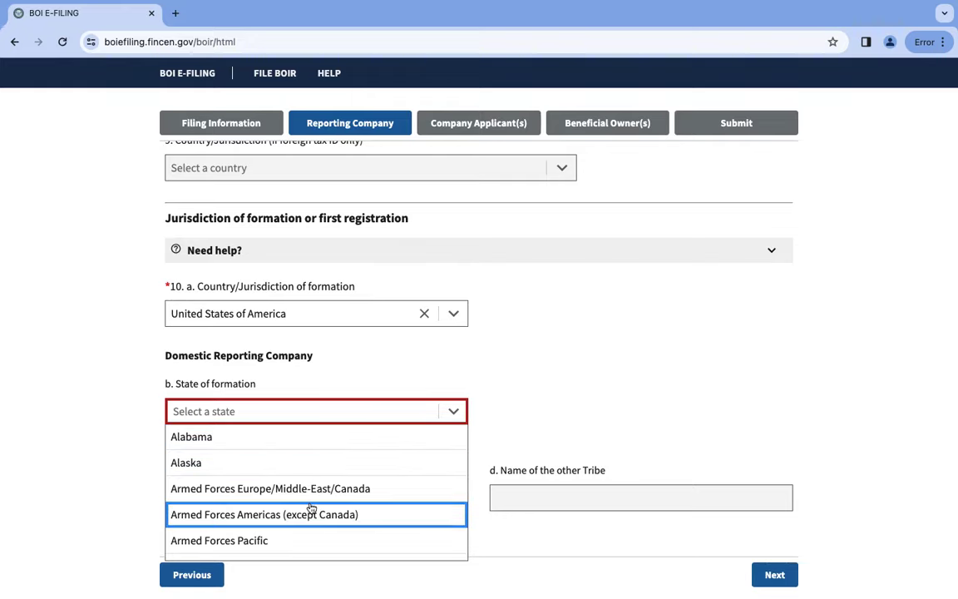
scroll(312, 483, "down", 5)
scroll(311, 507, "up", 2)
scroll(311, 507, "down", 4)
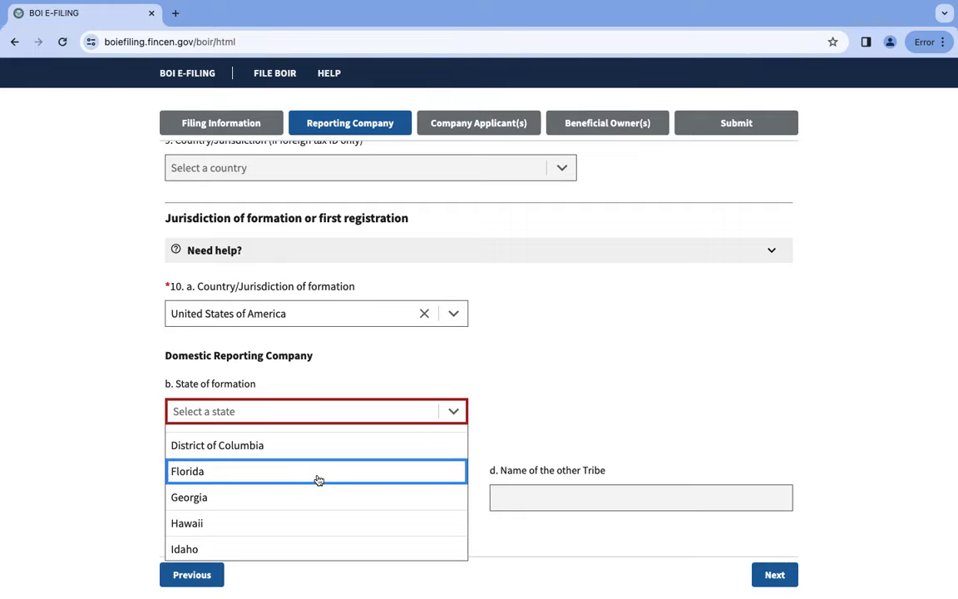
left_click(316, 477)
Return to the Submit step.
scroll(367, 476, "down", 2)
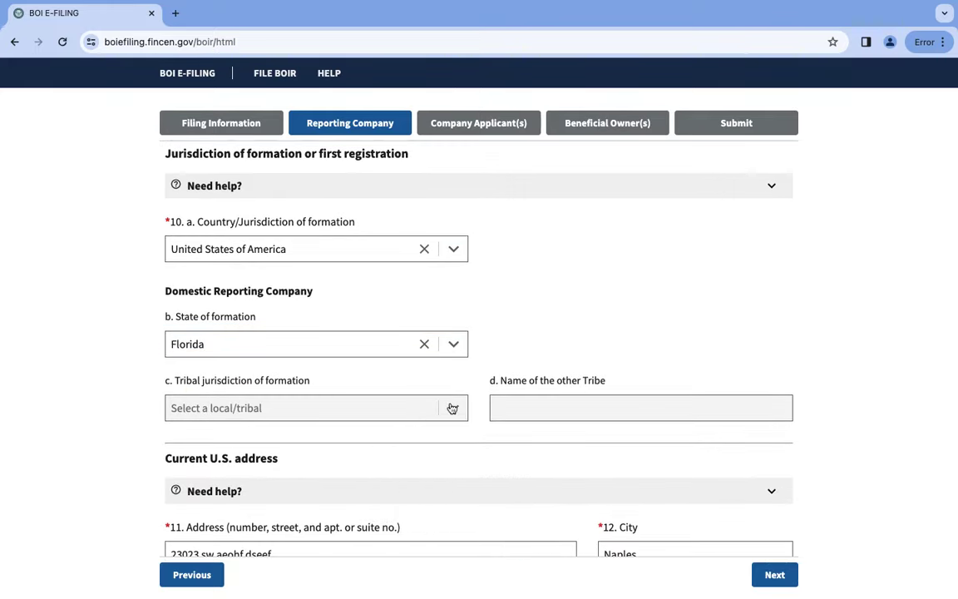
scroll(486, 383, "down", 5)
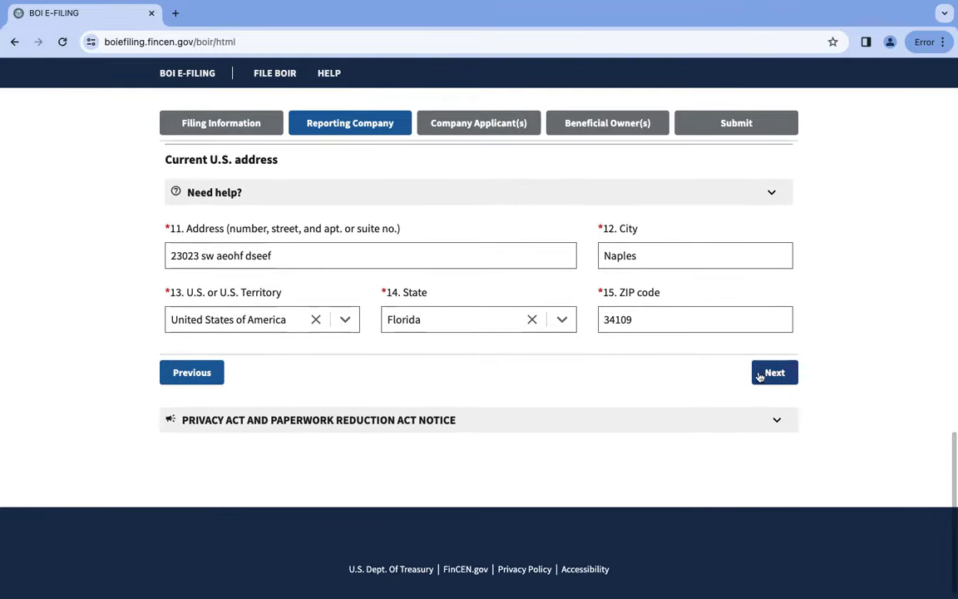
left_click(721, 126)
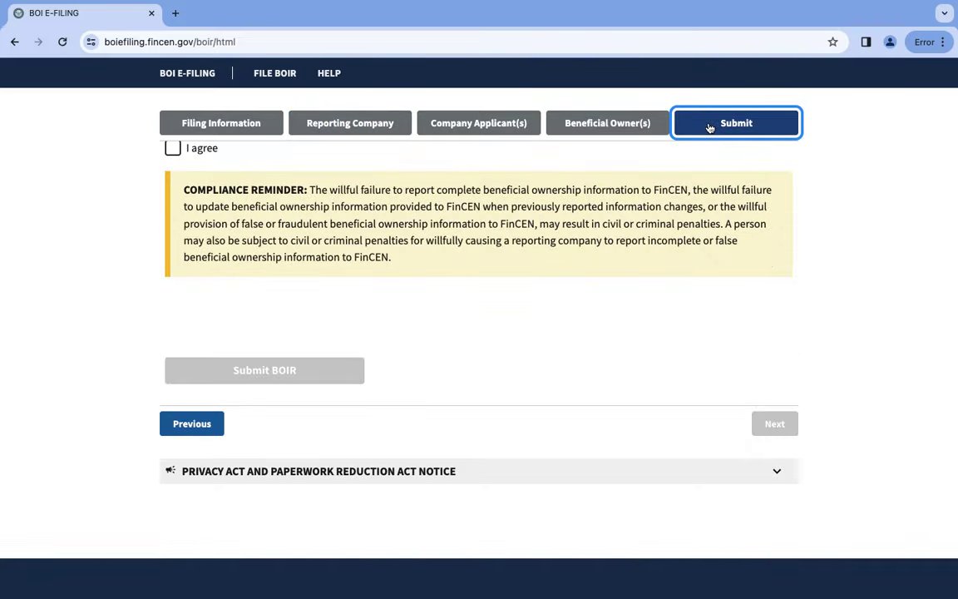
Tick 'I agree' on the certification and dismiss the missing-fields notice.
scroll(378, 220, "up", 2)
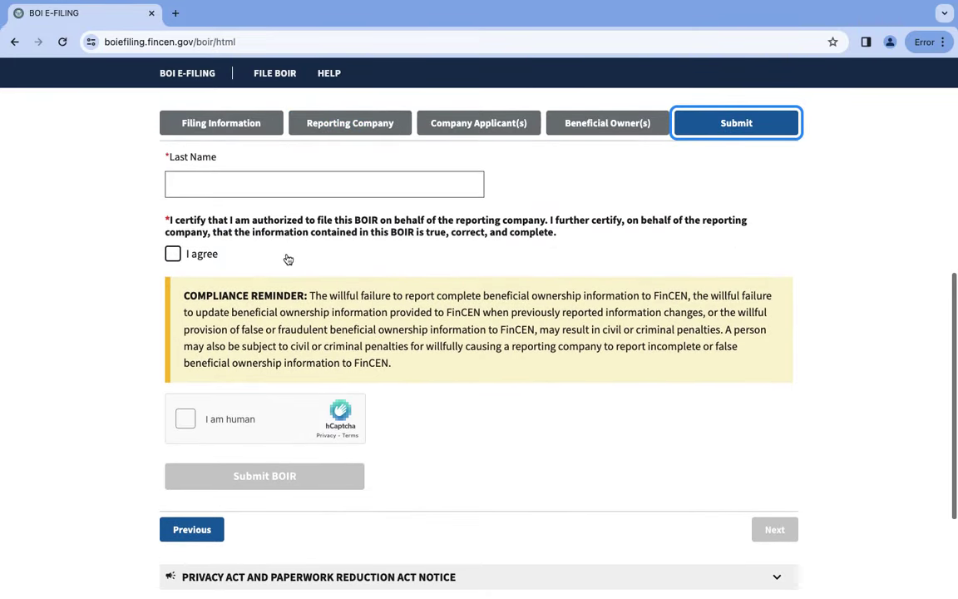
left_click(172, 253)
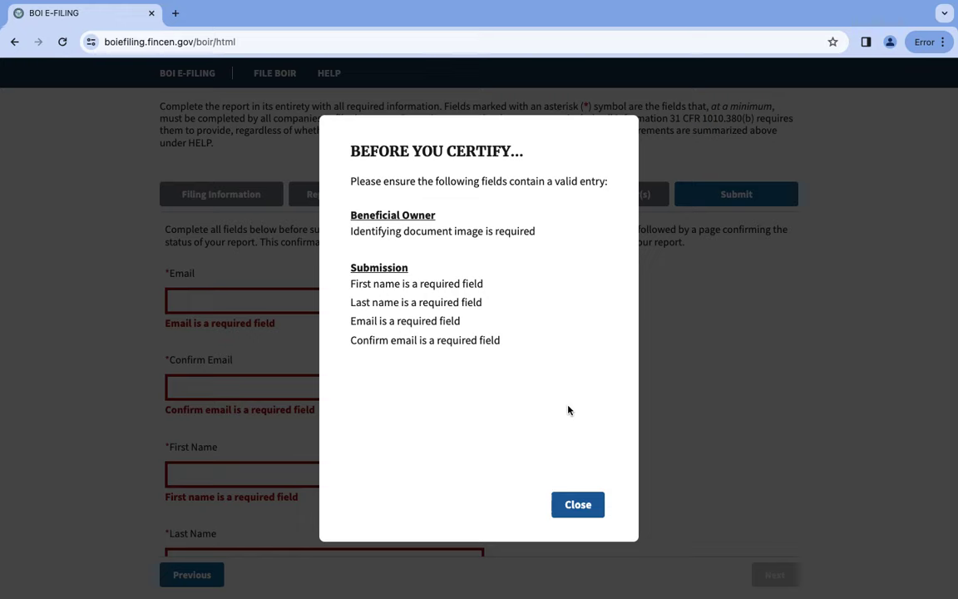
left_click(578, 505)
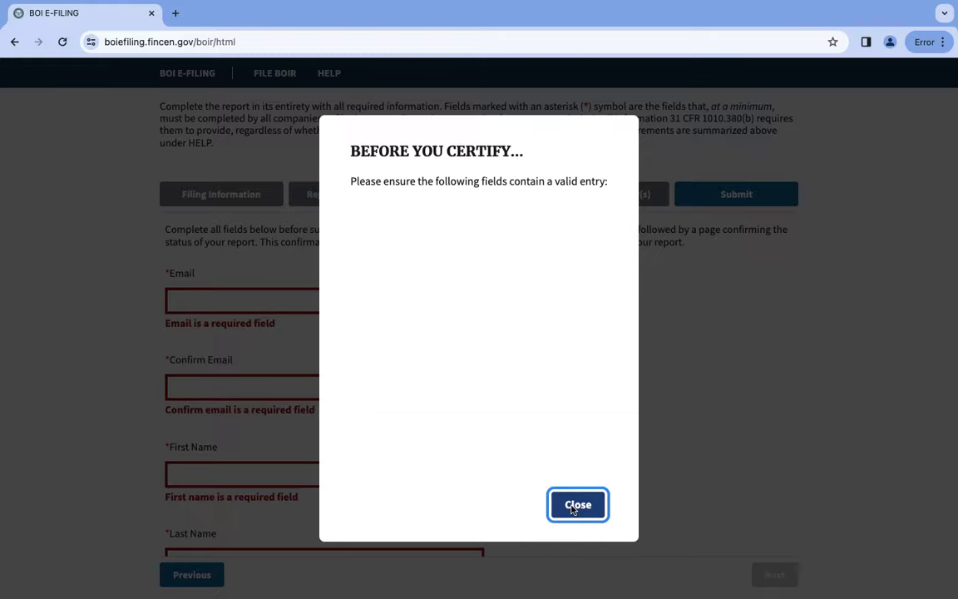
scroll(316, 270, "up", 2)
scroll(316, 270, "up", 3)
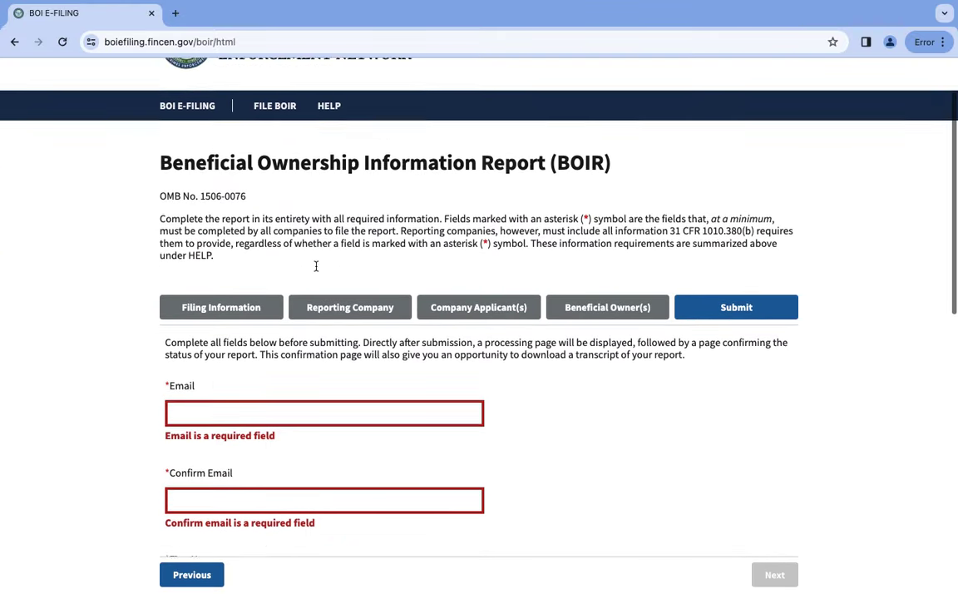
Select the submitter Email field, then tick 'I agree' again and dismiss the notice.
left_click(257, 335)
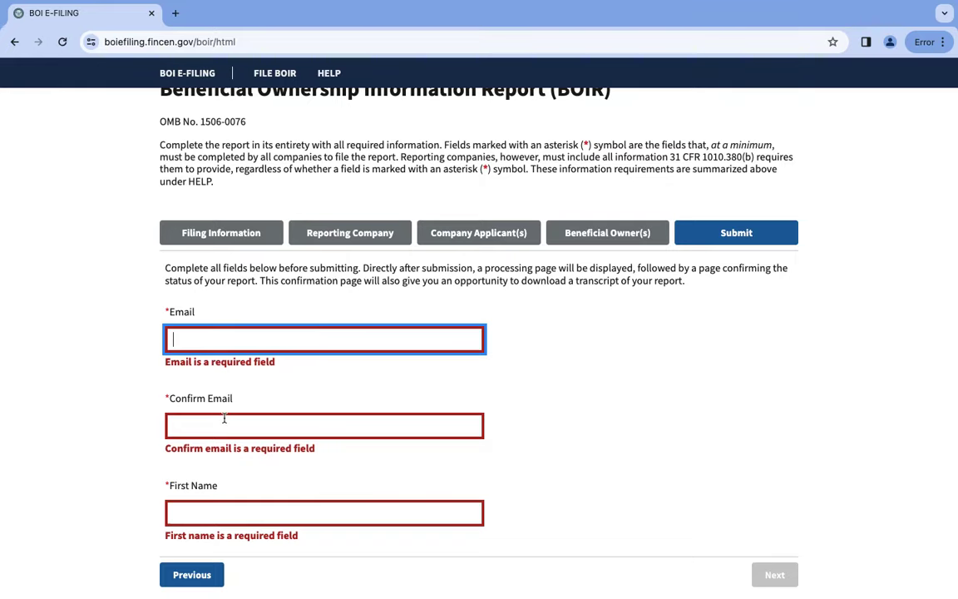
scroll(233, 491, "down", 3)
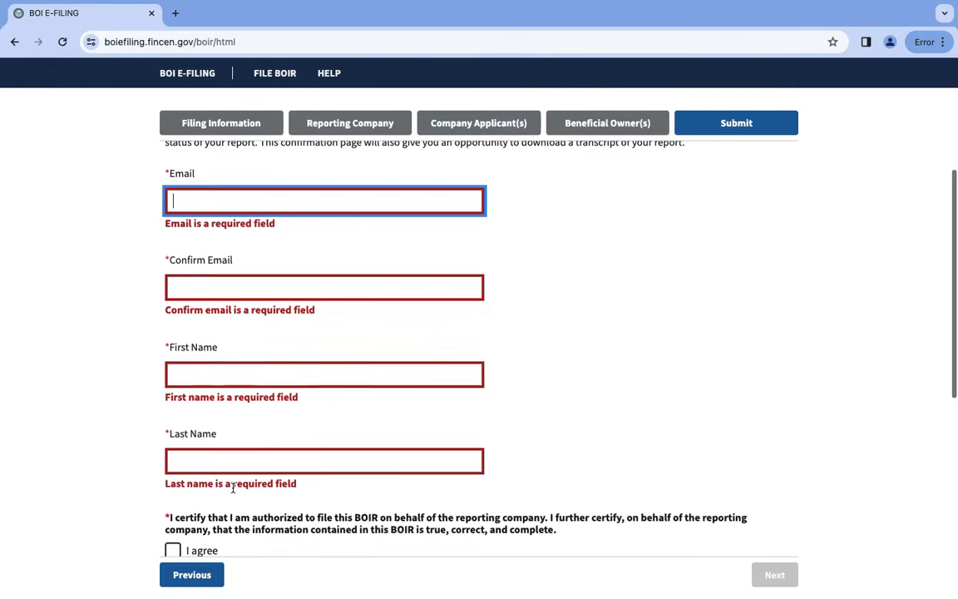
scroll(252, 457, "down", 2)
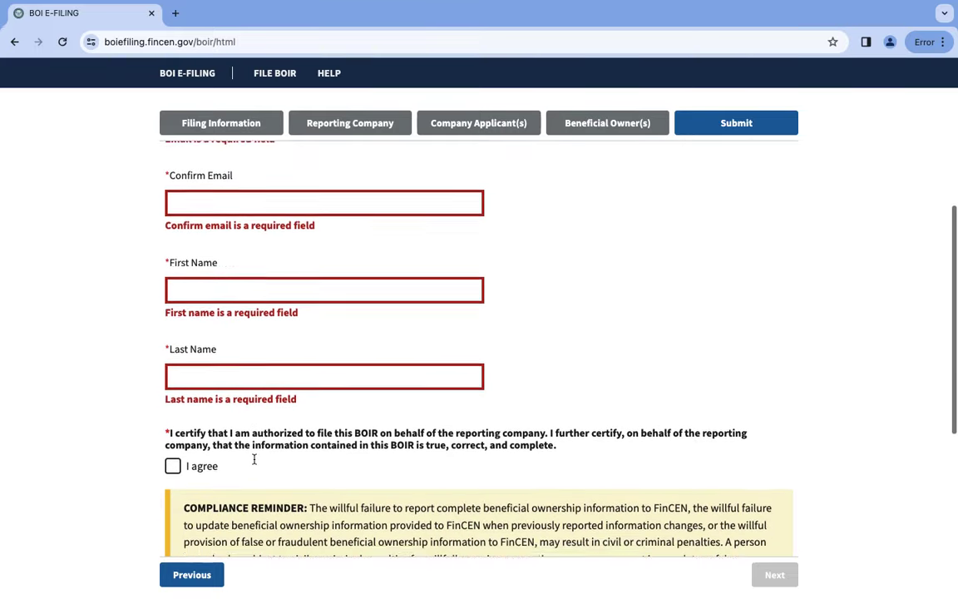
scroll(241, 449, "down", 2)
left_click(172, 390)
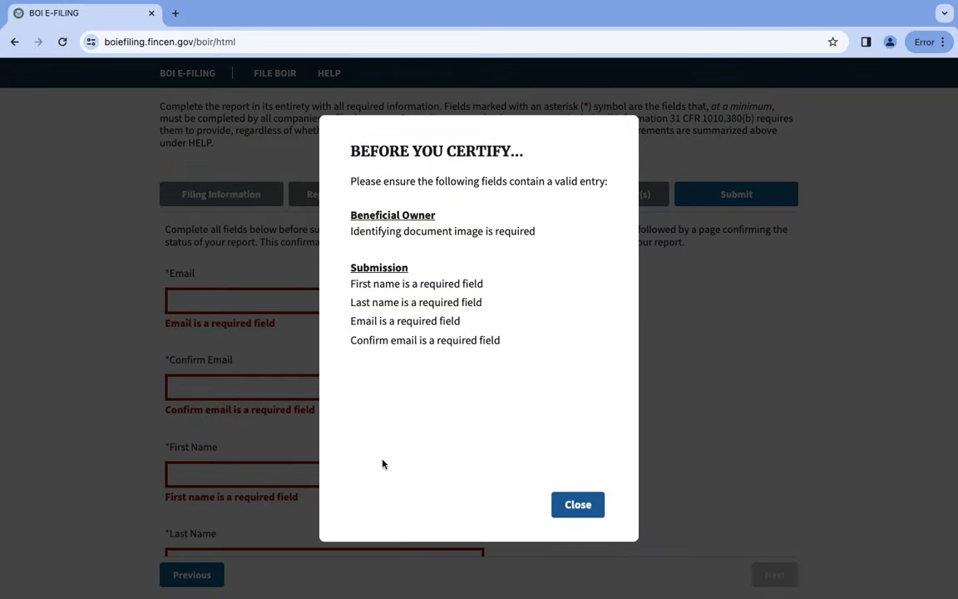
left_click(578, 504)
scroll(782, 476, "down", 2)
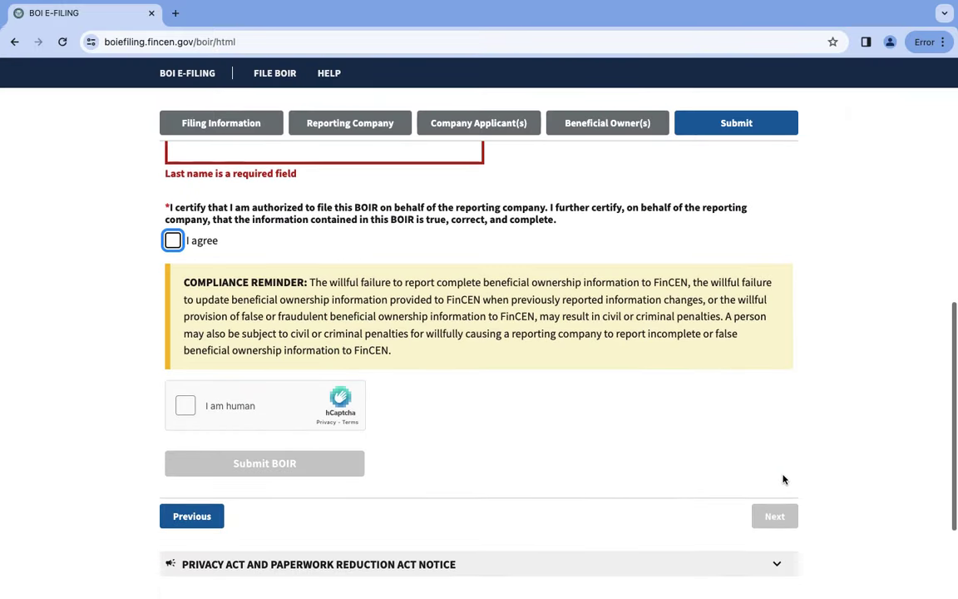
Pass the hCaptcha by selecting the polar bear tiles across two image sets and verifying.
left_click(187, 403)
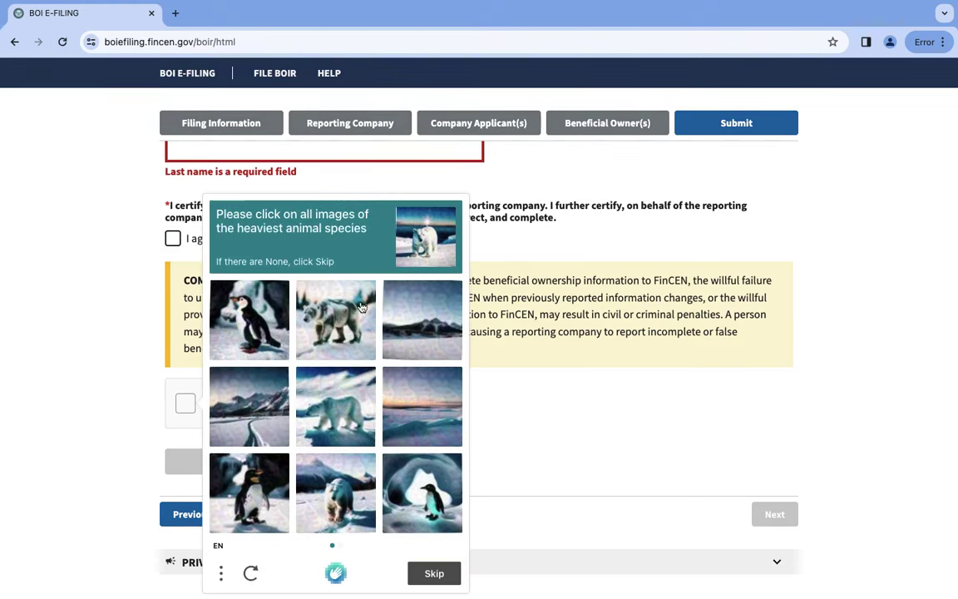
left_click(338, 329)
left_click(334, 400)
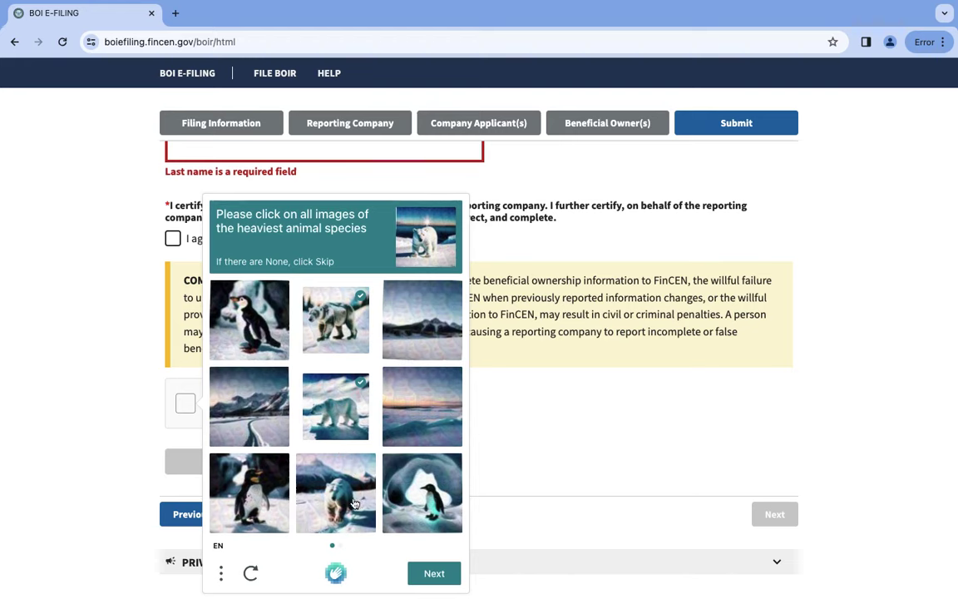
left_click(331, 486)
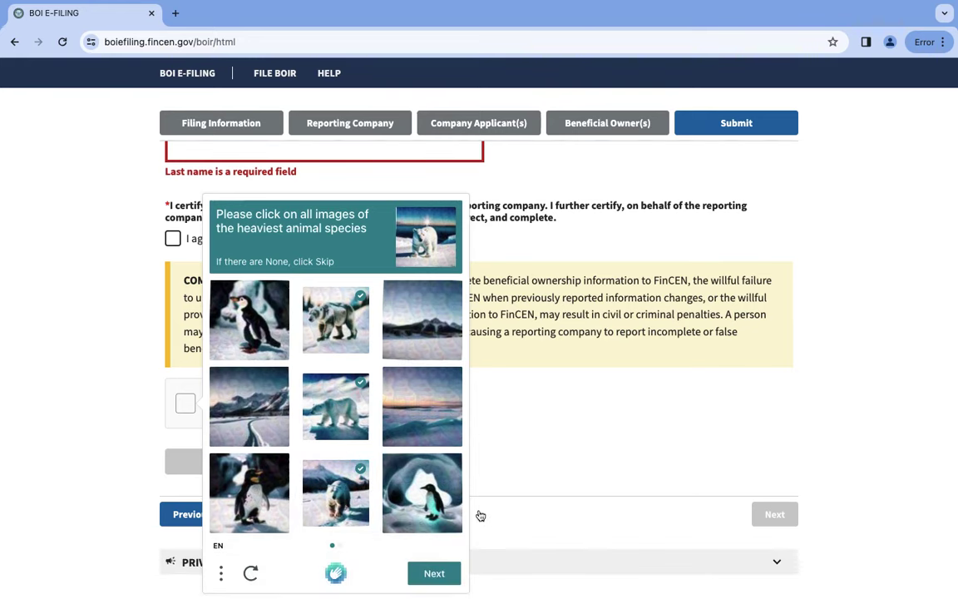
left_click(455, 574)
left_click(245, 406)
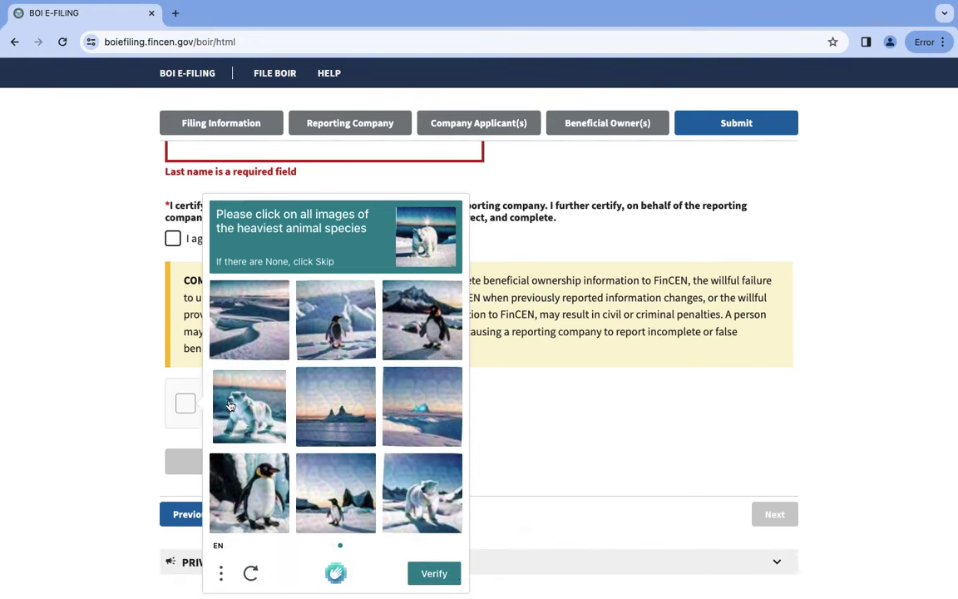
left_click(433, 497)
left_click(449, 575)
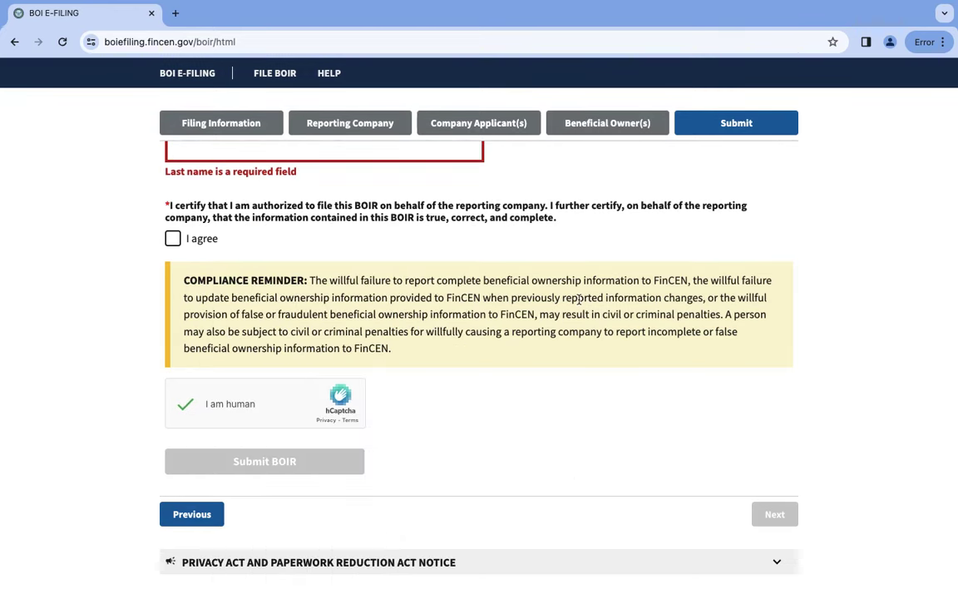
scroll(580, 299, "down", 1)
scroll(577, 301, "up", 4)
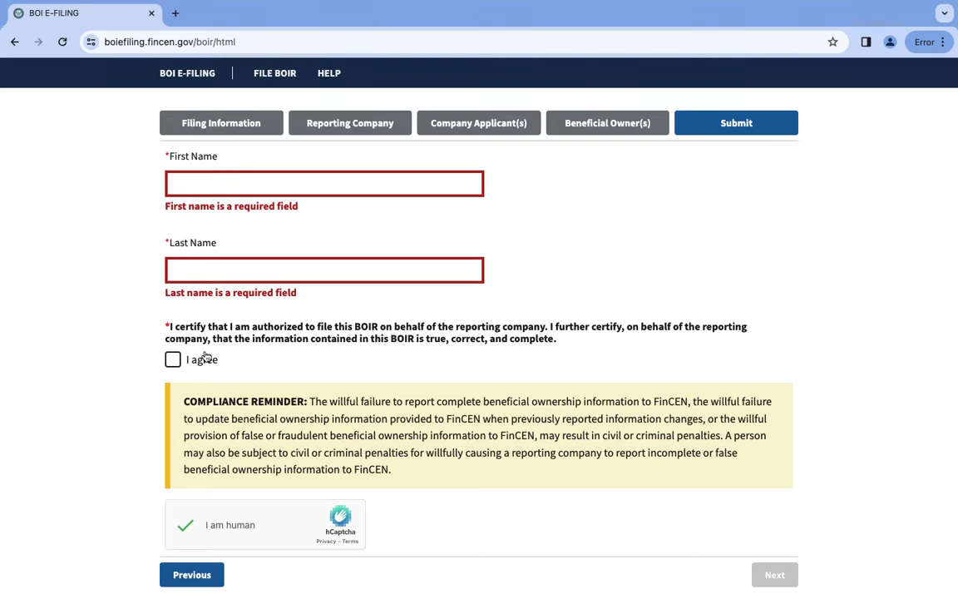
scroll(573, 379, "down", 2)
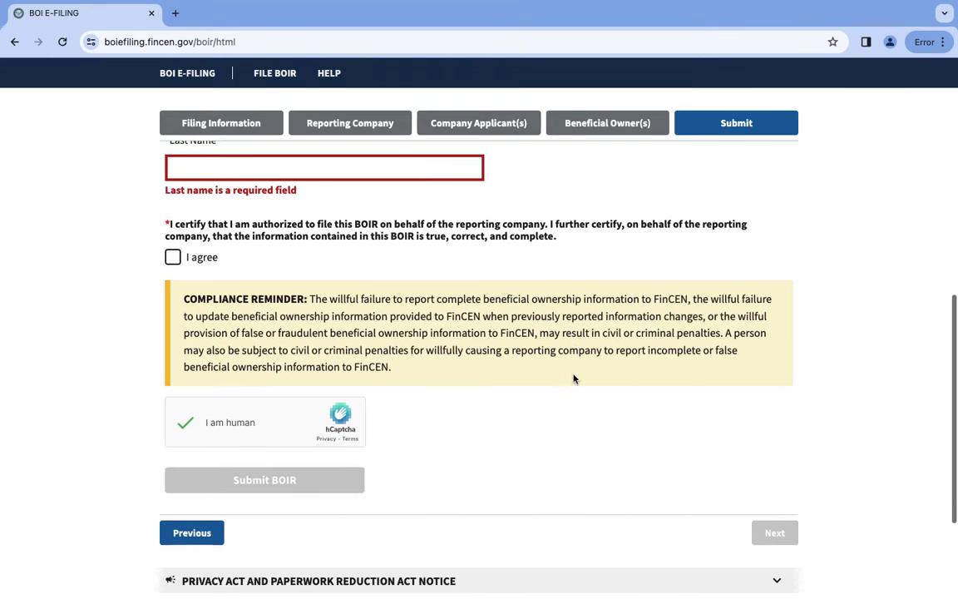